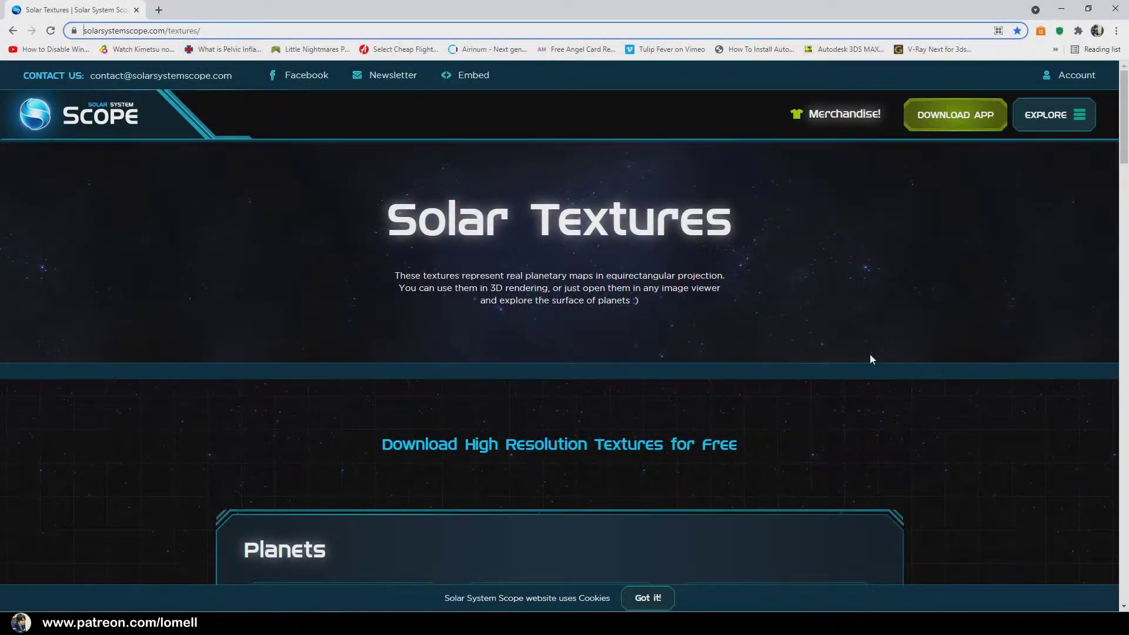
# Review the downloaded 2K Earth clouds, day, night, normal and specular maps.
pyautogui.scroll(-6, 935, 404)
pyautogui.scroll(-5, 941, 400)
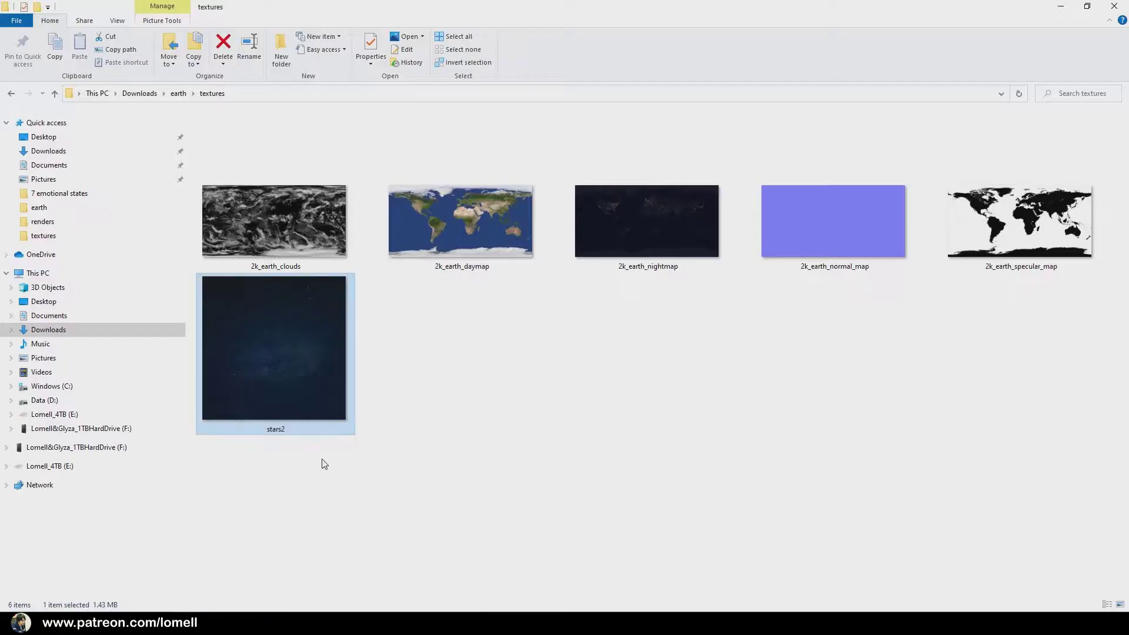
pyautogui.click(278, 236)
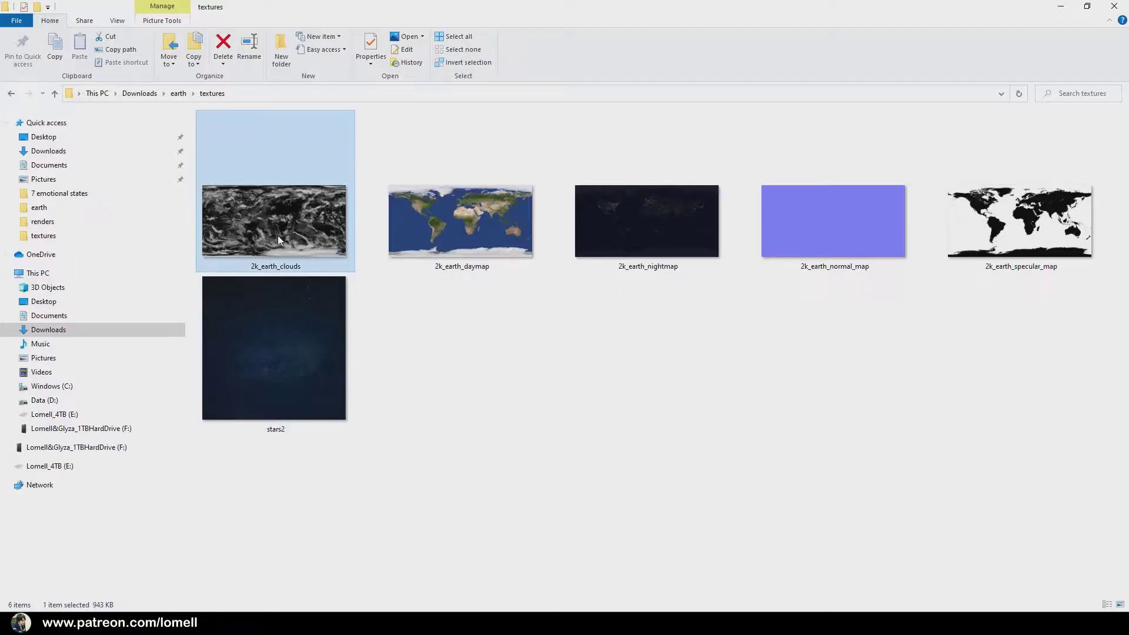
pyautogui.click(485, 250)
pyautogui.click(650, 252)
pyautogui.click(770, 231)
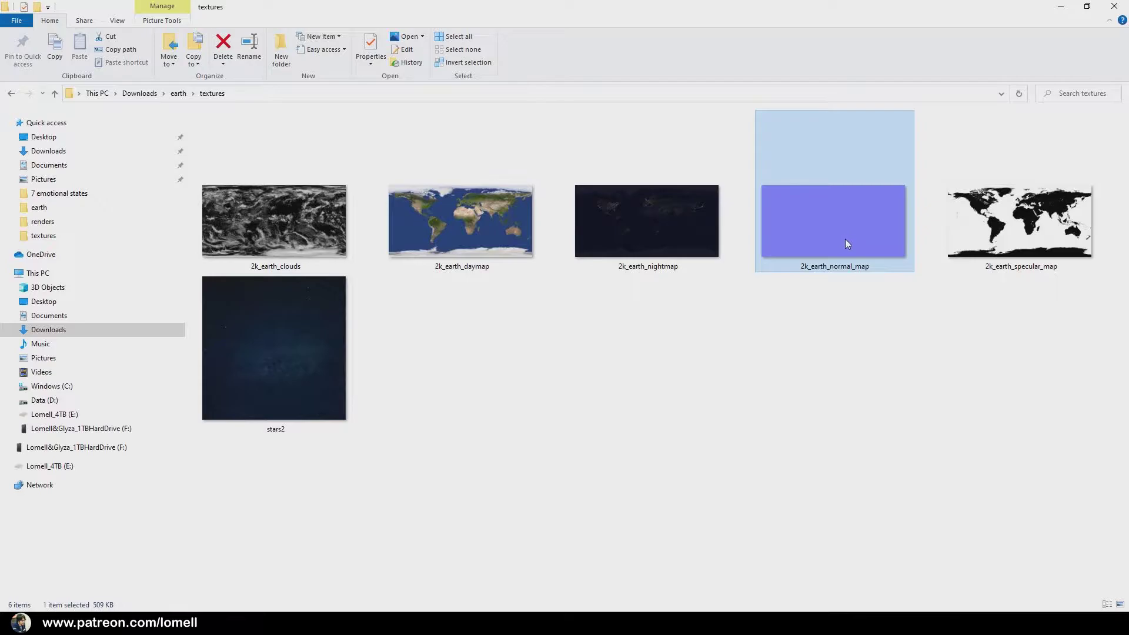
pyautogui.click(1057, 241)
# Preview the stars2 background image at full size, then close it.
pyautogui.click(329, 367)
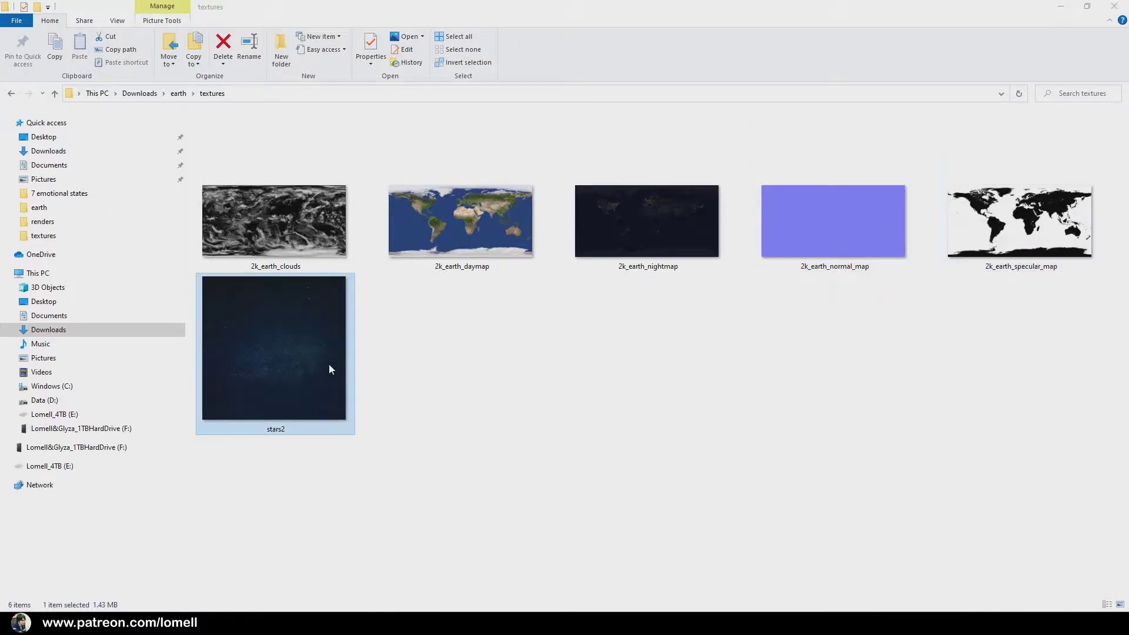
pyautogui.doubleClick(329, 365)
pyautogui.click(1120, 7)
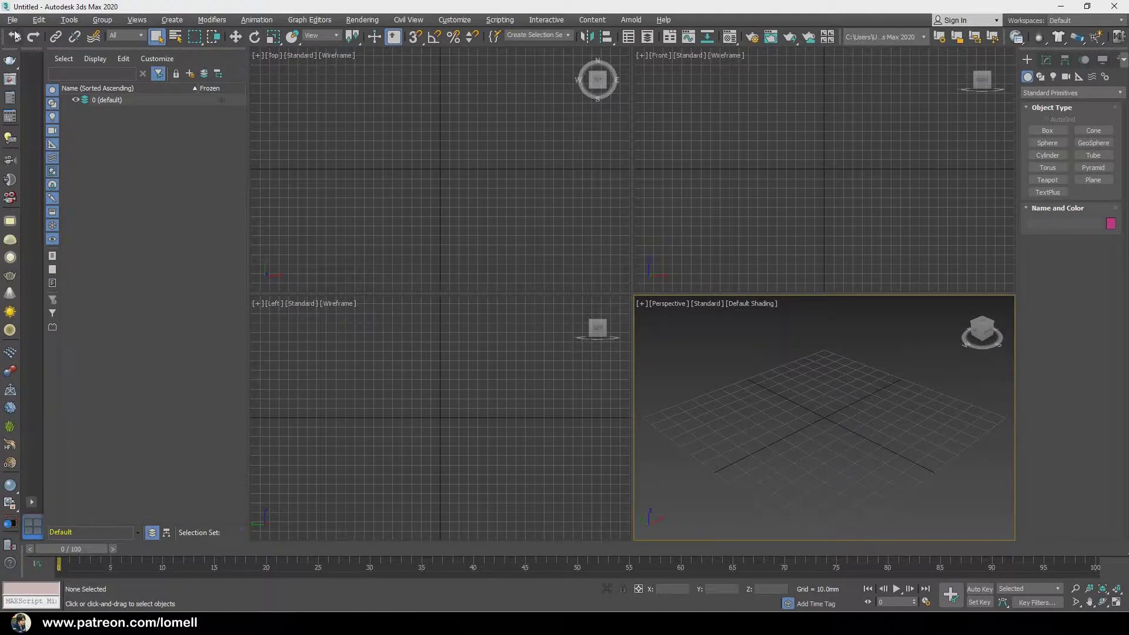
# Reset 3ds Max to a blank scene.
pyautogui.click(12, 19)
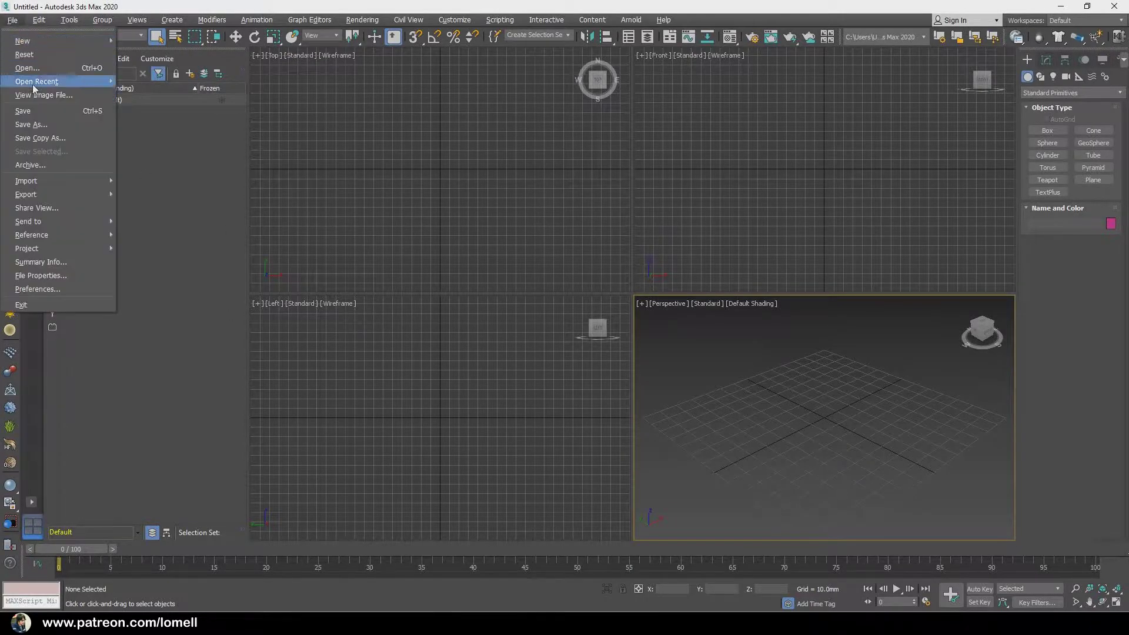
pyautogui.click(27, 52)
pyautogui.click(518, 328)
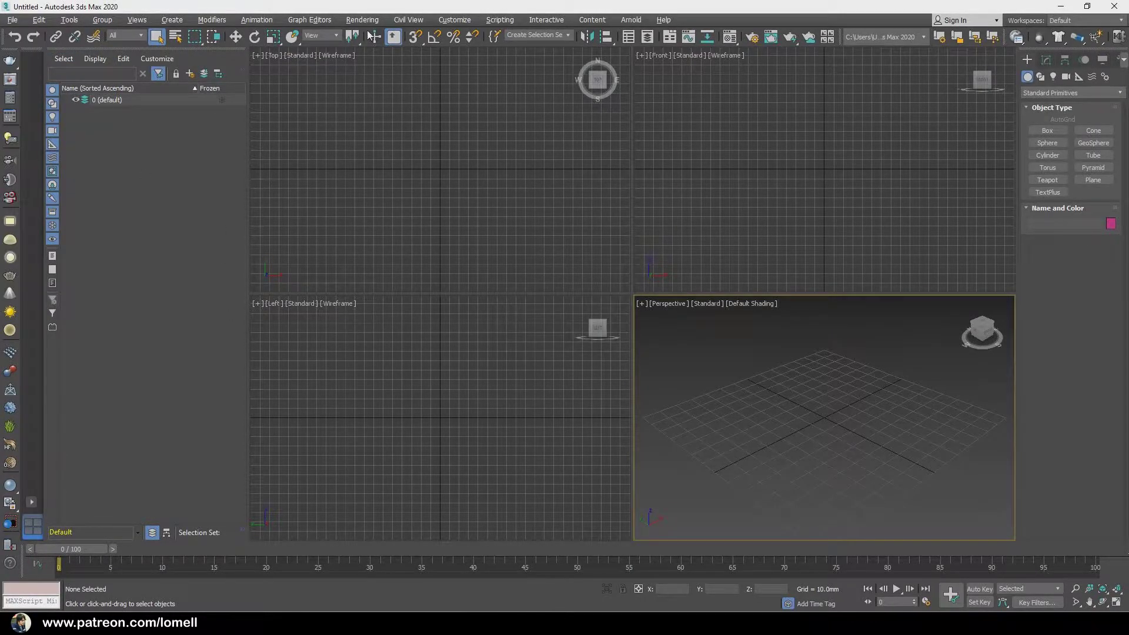
# Set display units to Metric Millimeters and the system unit to 1 Unit = 1.0 Millimeters.
pyautogui.click(454, 20)
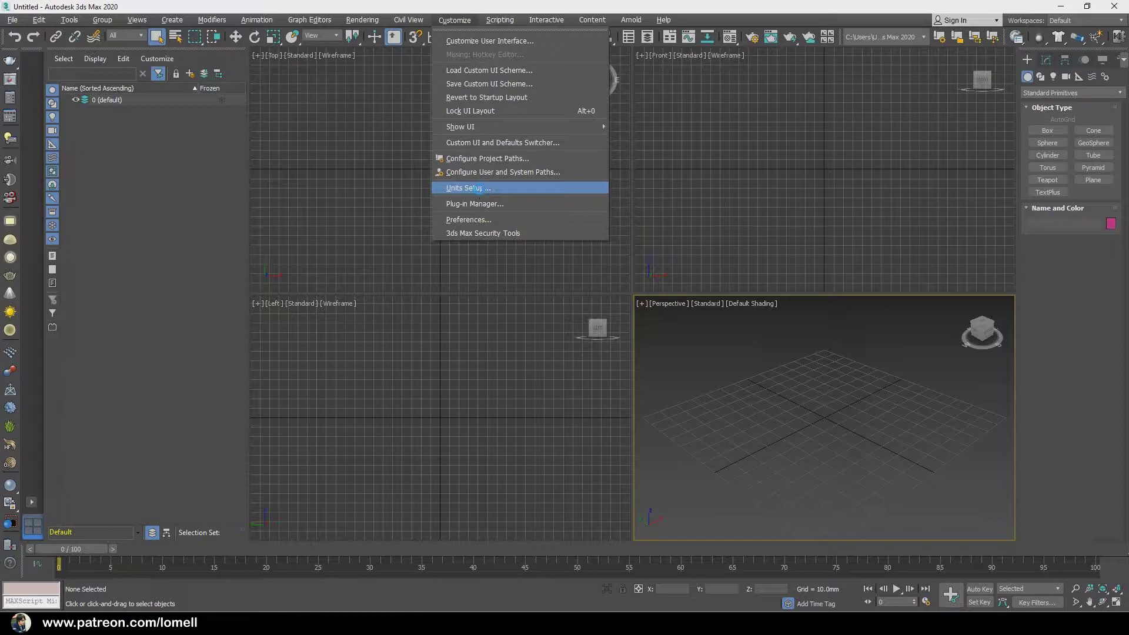
pyautogui.click(480, 193)
pyautogui.moveTo(526, 194); pyautogui.dragTo(535, 187)
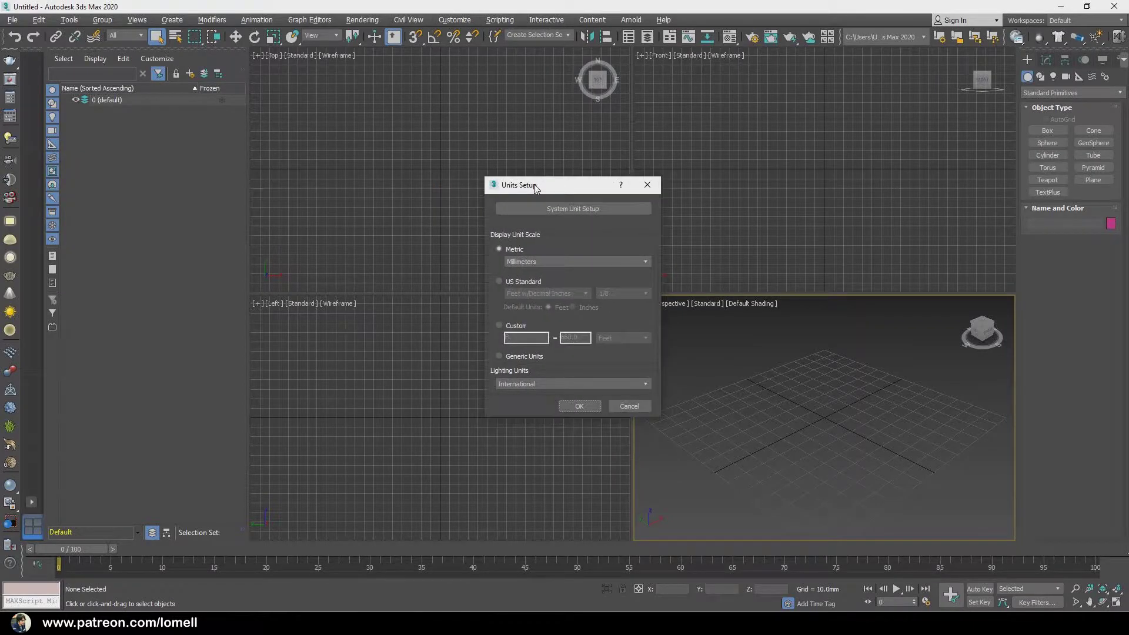
pyautogui.click(549, 261)
pyautogui.click(573, 209)
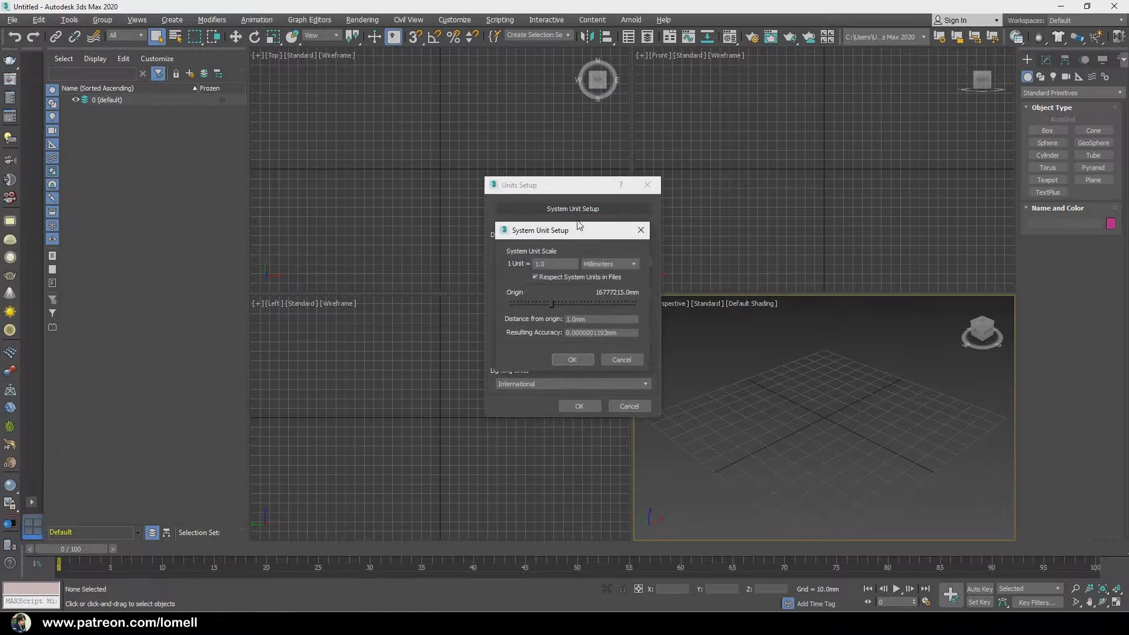
pyautogui.click(572, 359)
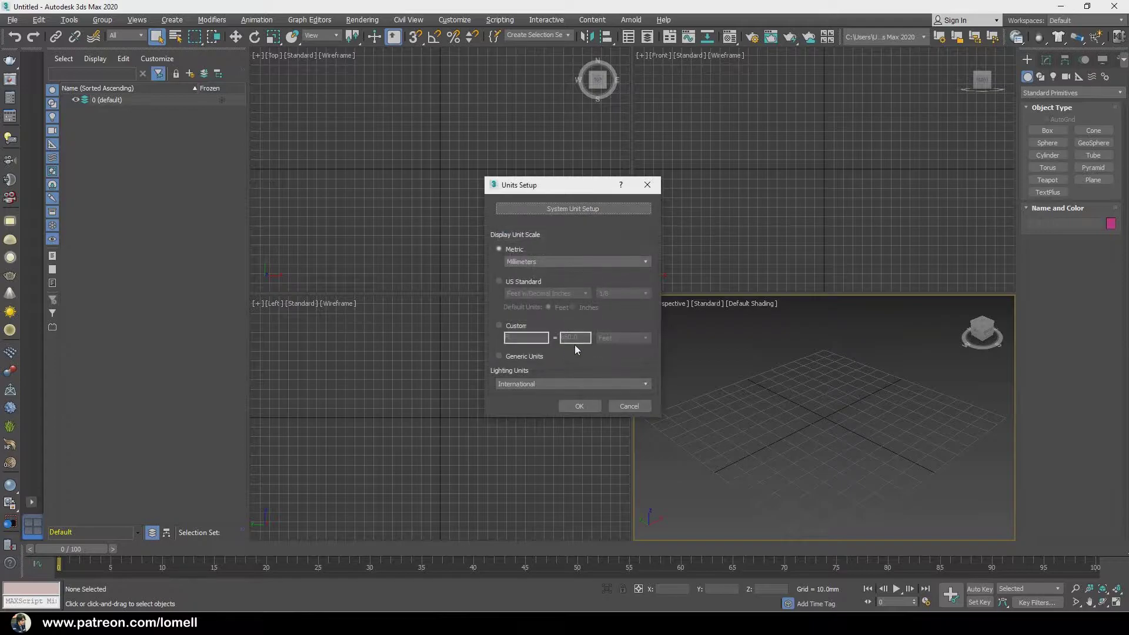
pyautogui.click(598, 410)
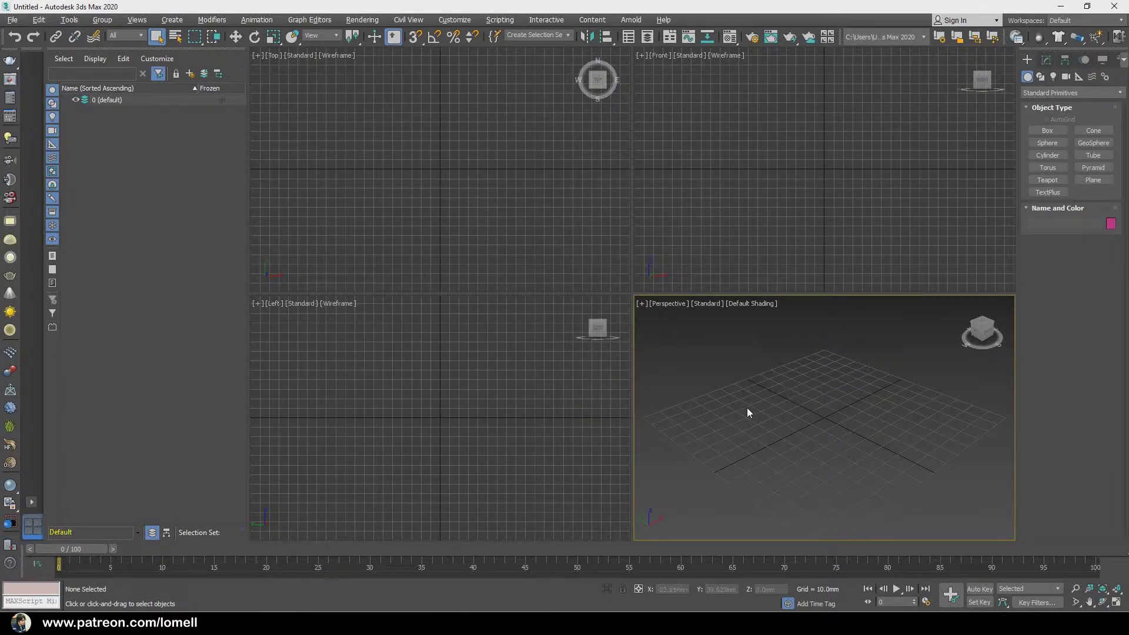
# Maximize the Perspective view and draw a sphere with a 495mm radius.
pyautogui.hotkey('alt', 'w')
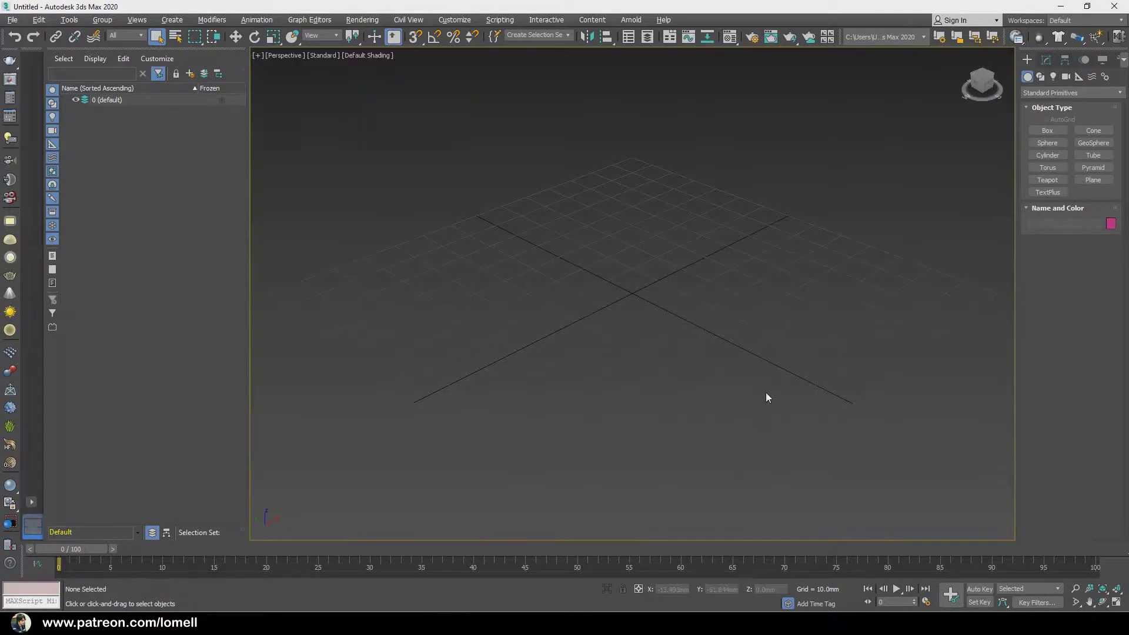
pyautogui.click(1047, 142)
pyautogui.moveTo(633, 289); pyautogui.dragTo(812, 258)
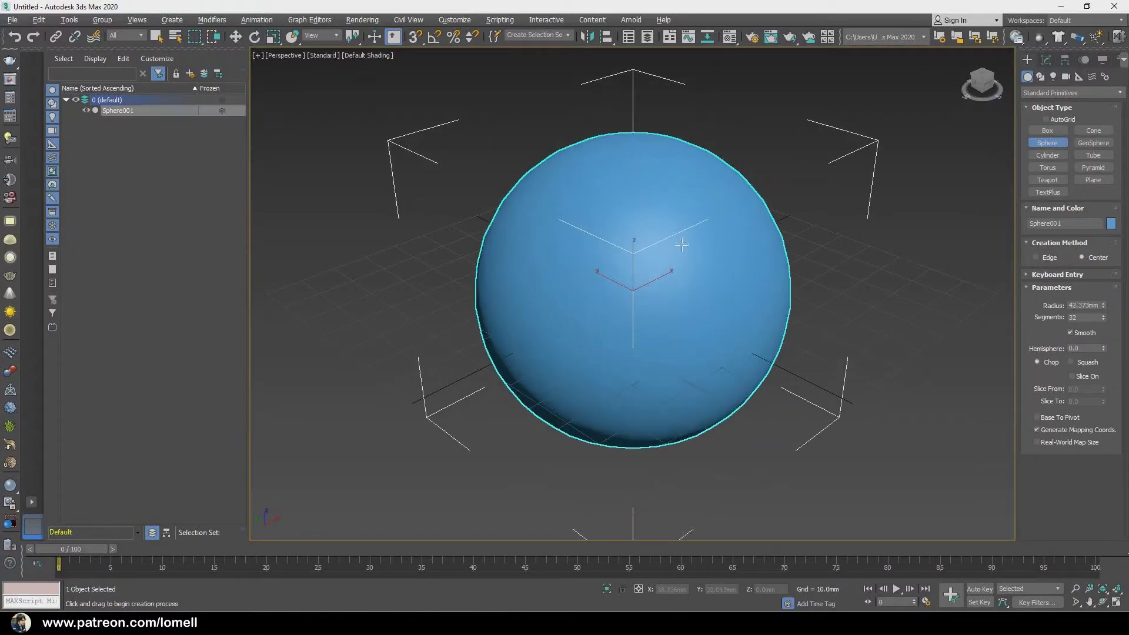
pyautogui.click(1047, 59)
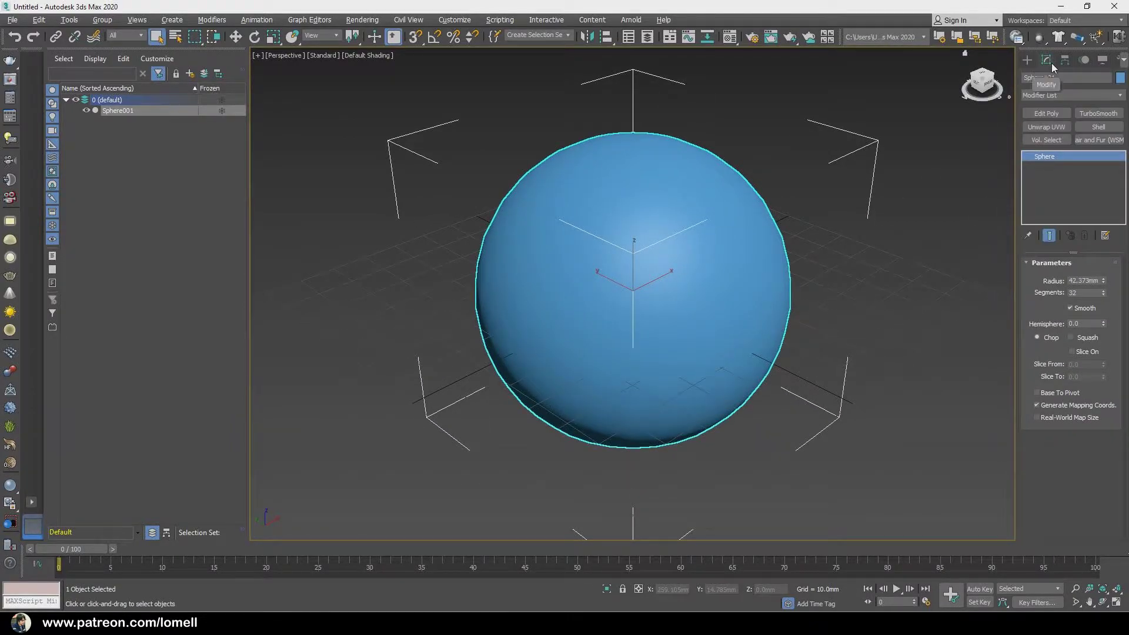
pyautogui.doubleClick(1084, 281)
pyautogui.write('495')
pyautogui.press('Return')
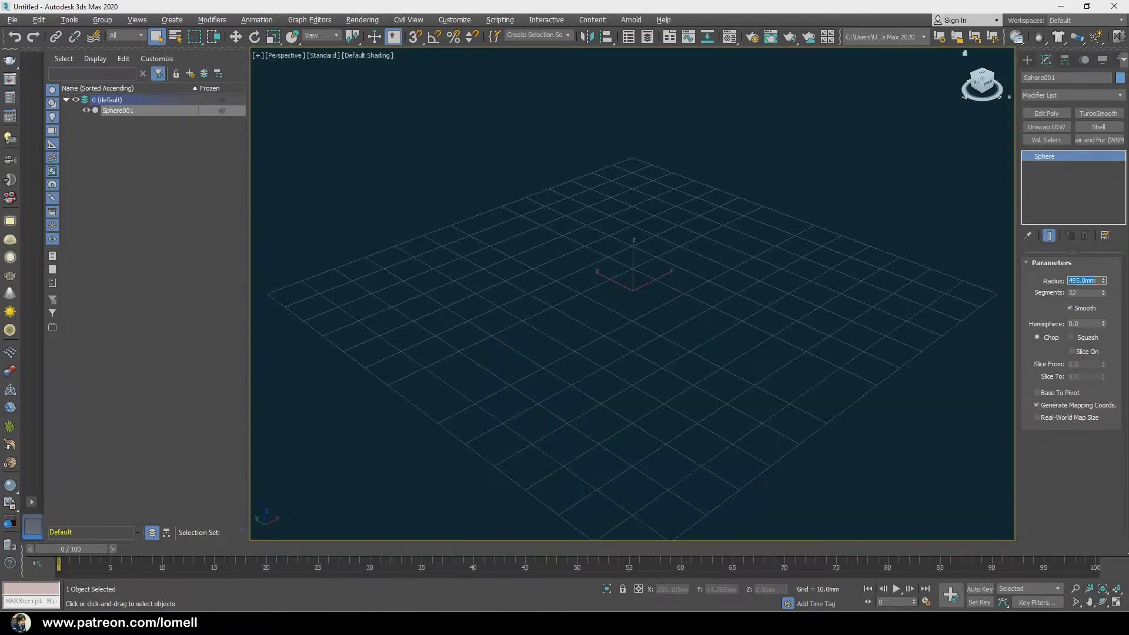
# Show edged faces and give the sphere 100 segments.
pyautogui.press('z')
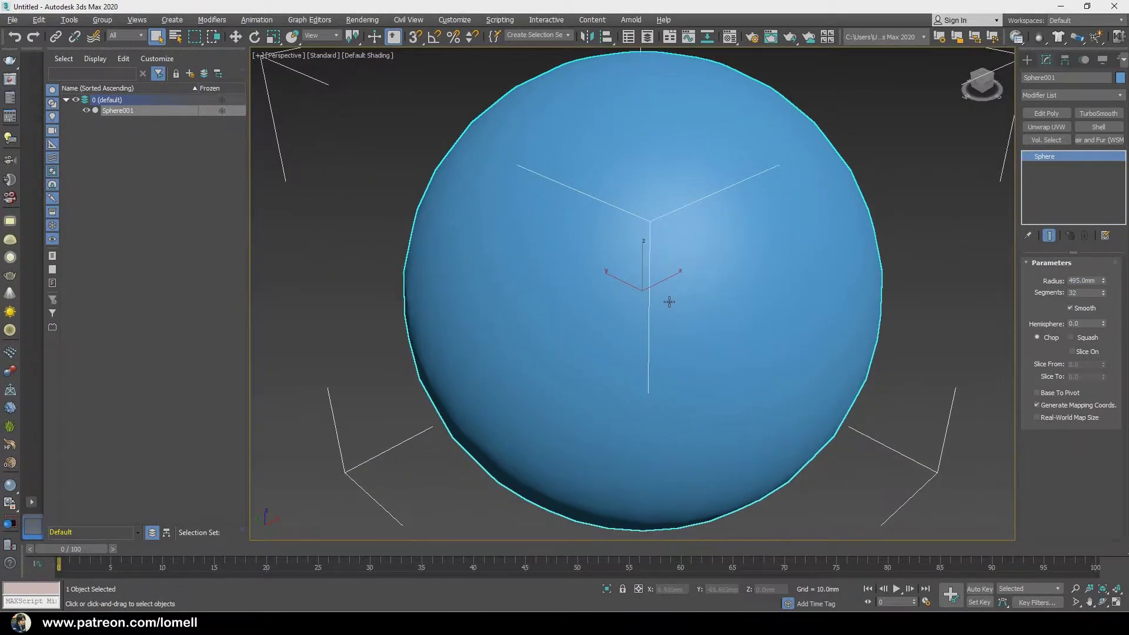
pyautogui.press('F4')
pyautogui.doubleClick(1085, 292)
pyautogui.write('100')
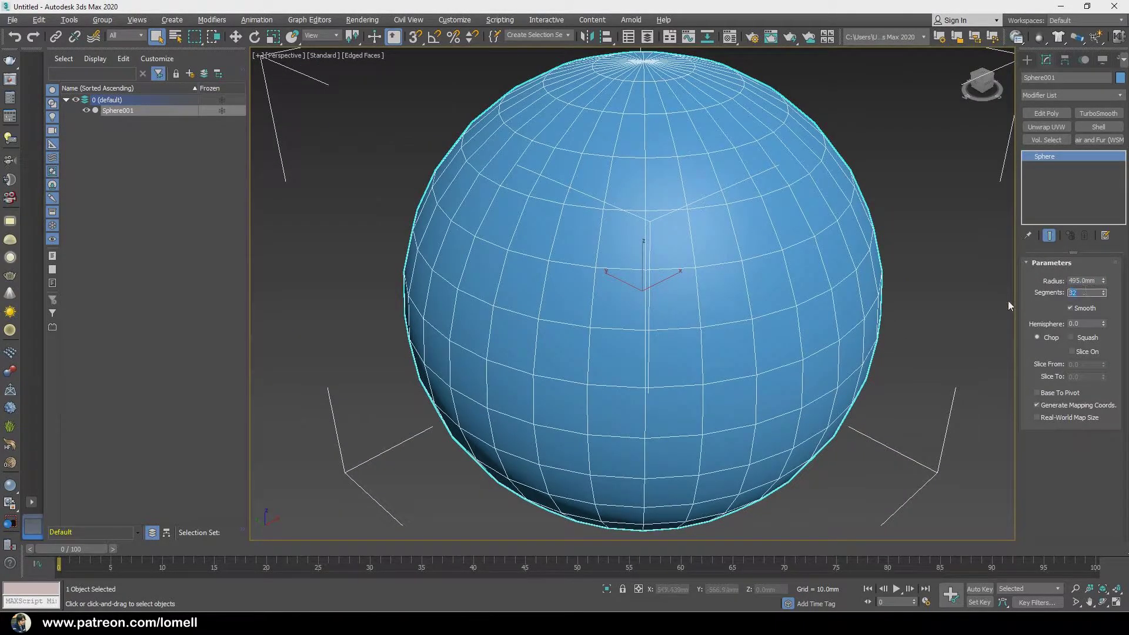
pyautogui.press('Return')
# Centre the sphere at X/Y 0, raise it to Z 630.243mm, and name it Earth.
pyautogui.moveTo(638, 353); pyautogui.dragTo(625, 325, button='middle')
pyautogui.click(235, 37)
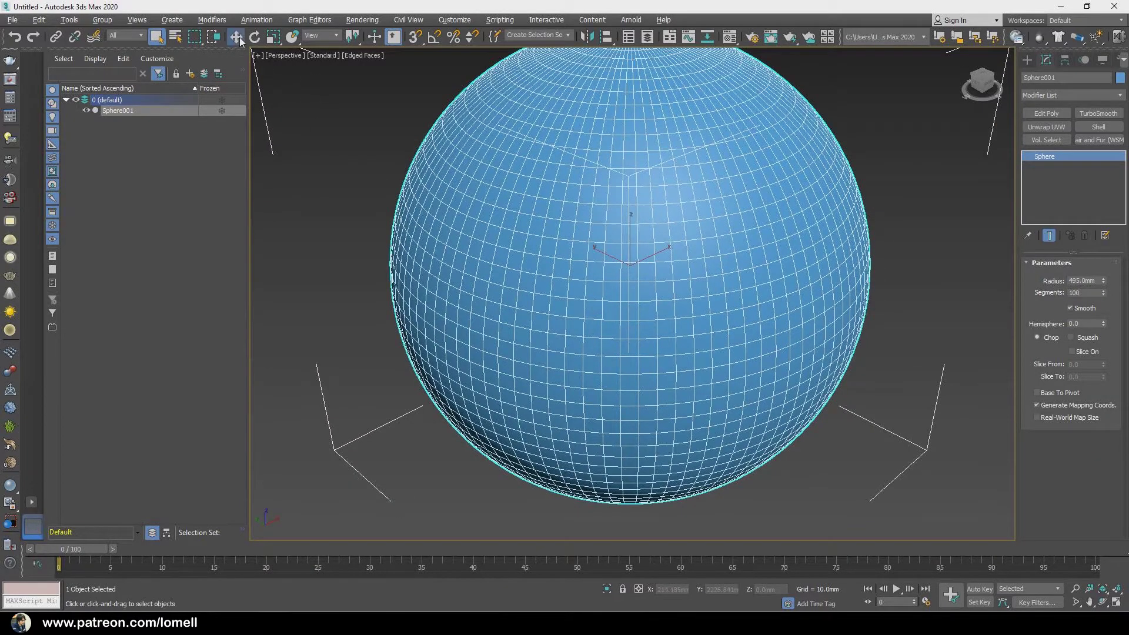
pyautogui.rightClick(691, 589)
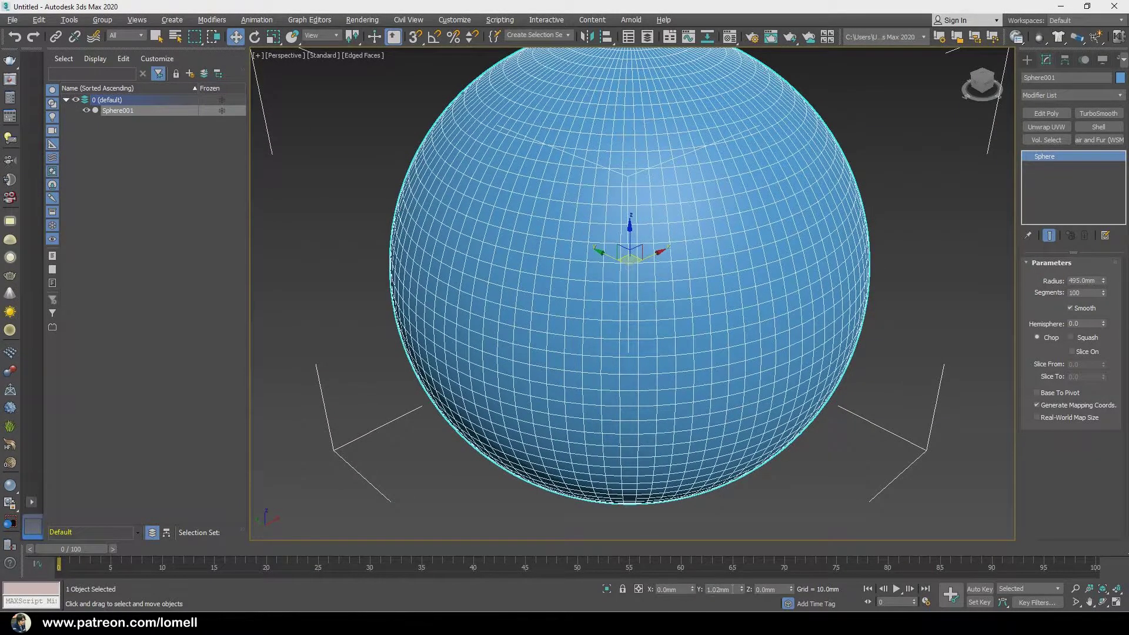
pyautogui.rightClick(741, 589)
pyautogui.scroll(-5, 723, 439)
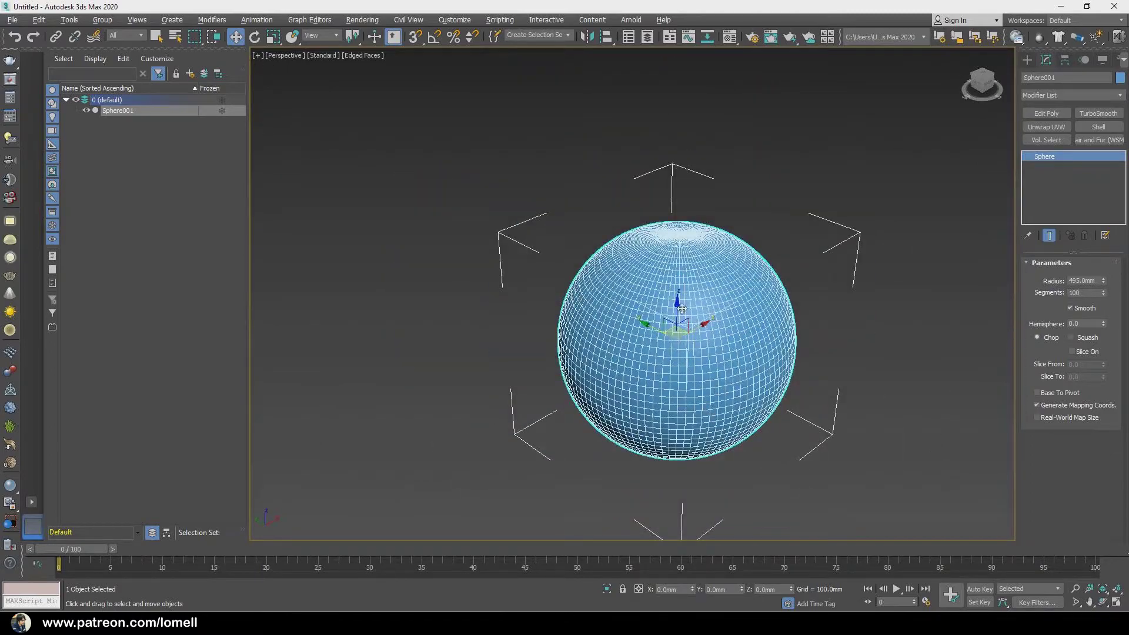
pyautogui.moveTo(663, 307); pyautogui.dragTo(681, 165)
pyautogui.press('z')
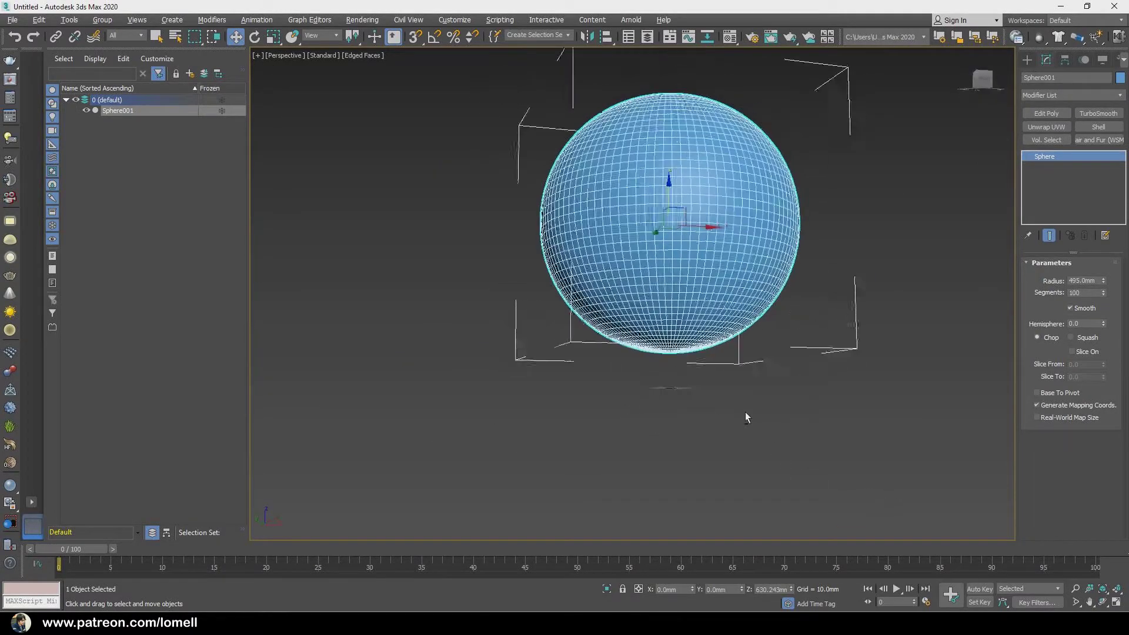
pyautogui.click(1054, 77)
pyautogui.write('Earth')
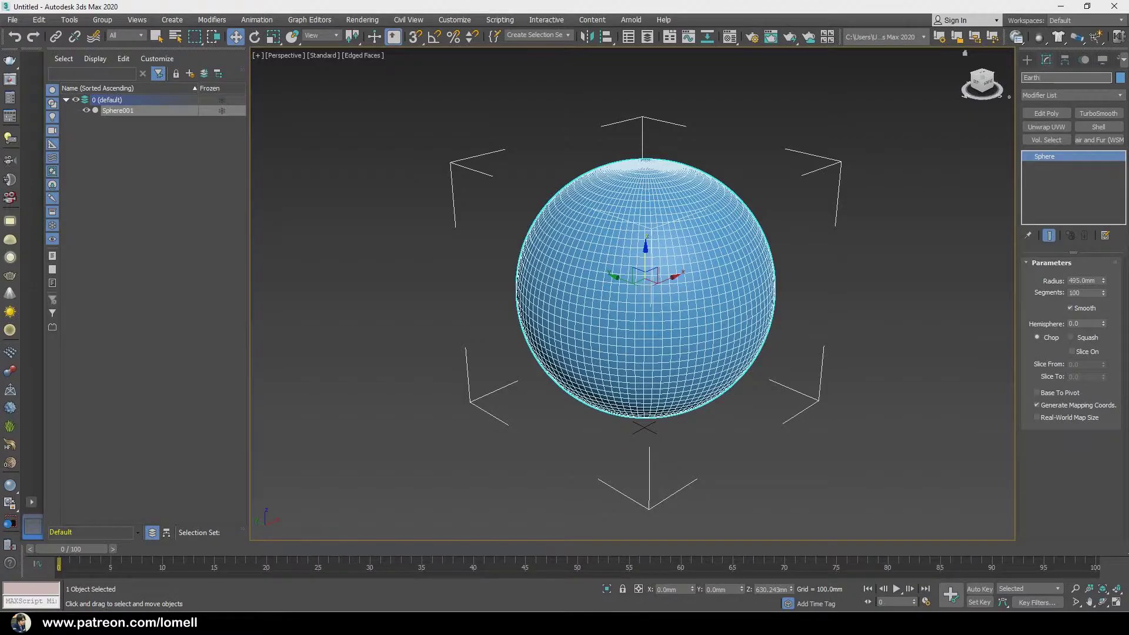
pyautogui.press('Return')
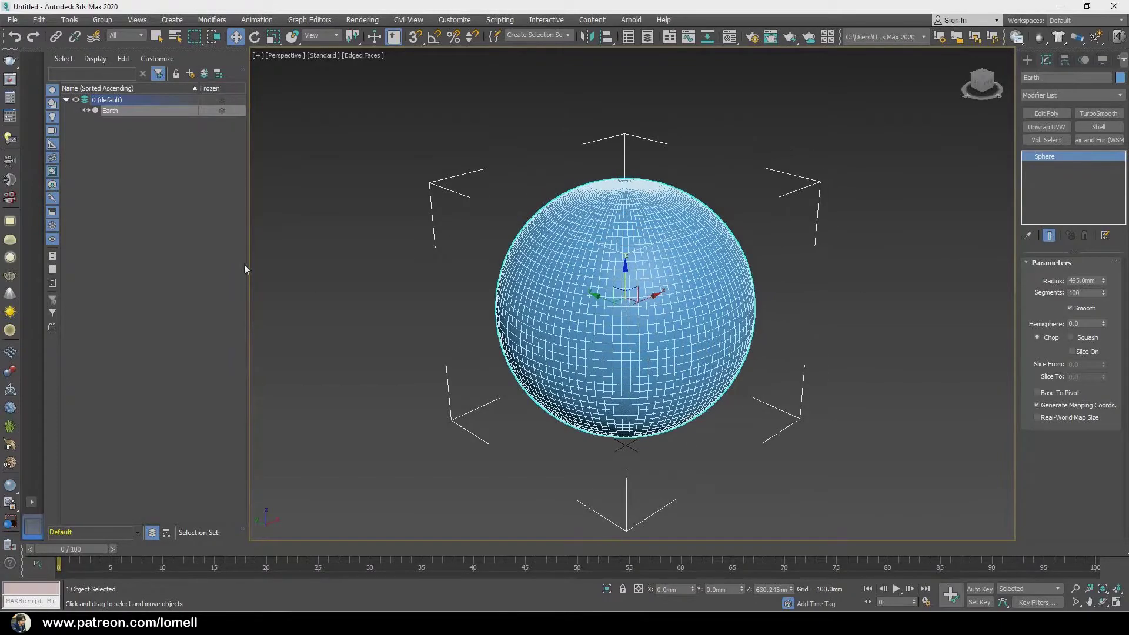
# Put the Earth sphere on a new layer named Earth.
pyautogui.rightClick(184, 200)
pyautogui.click(172, 209)
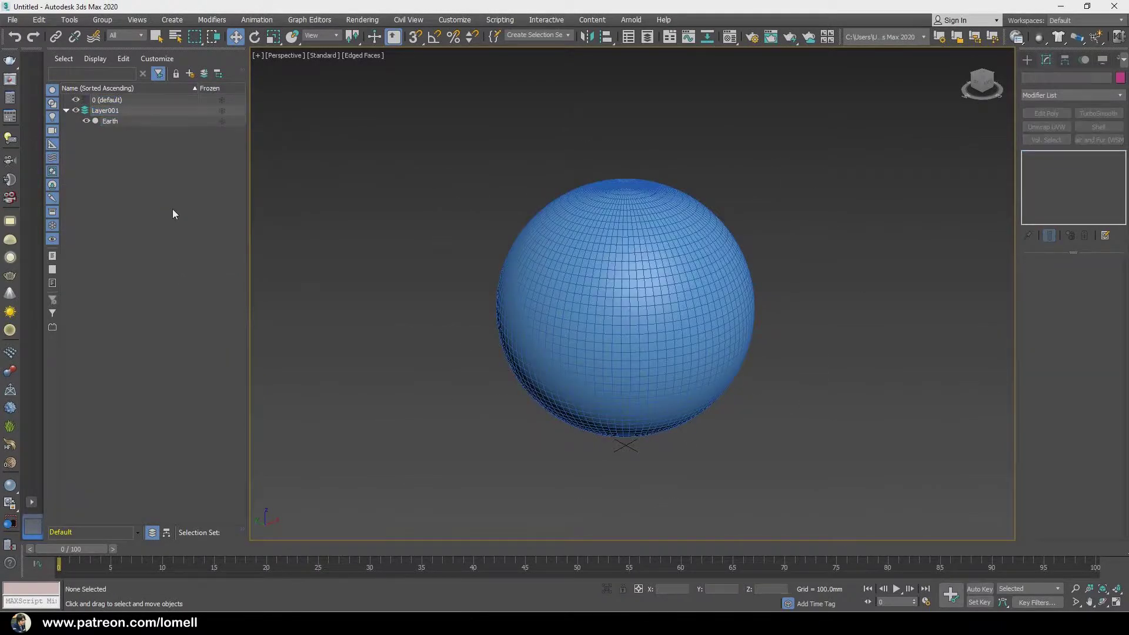
pyautogui.rightClick(115, 111)
pyautogui.click(116, 135)
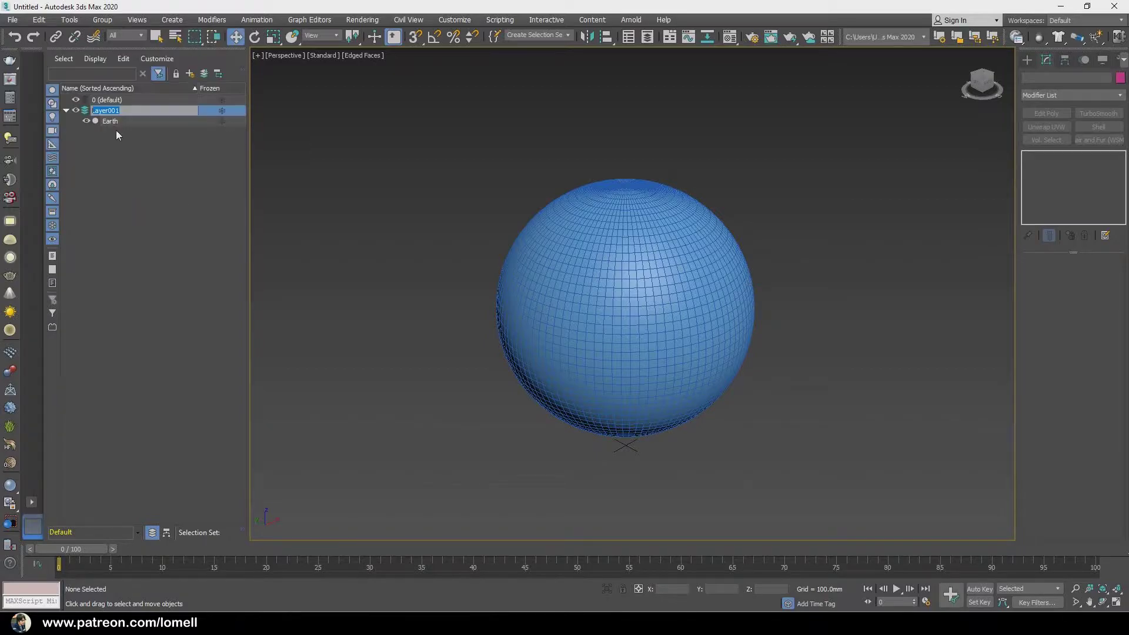
pyautogui.write('Earth')
pyautogui.press('Return')
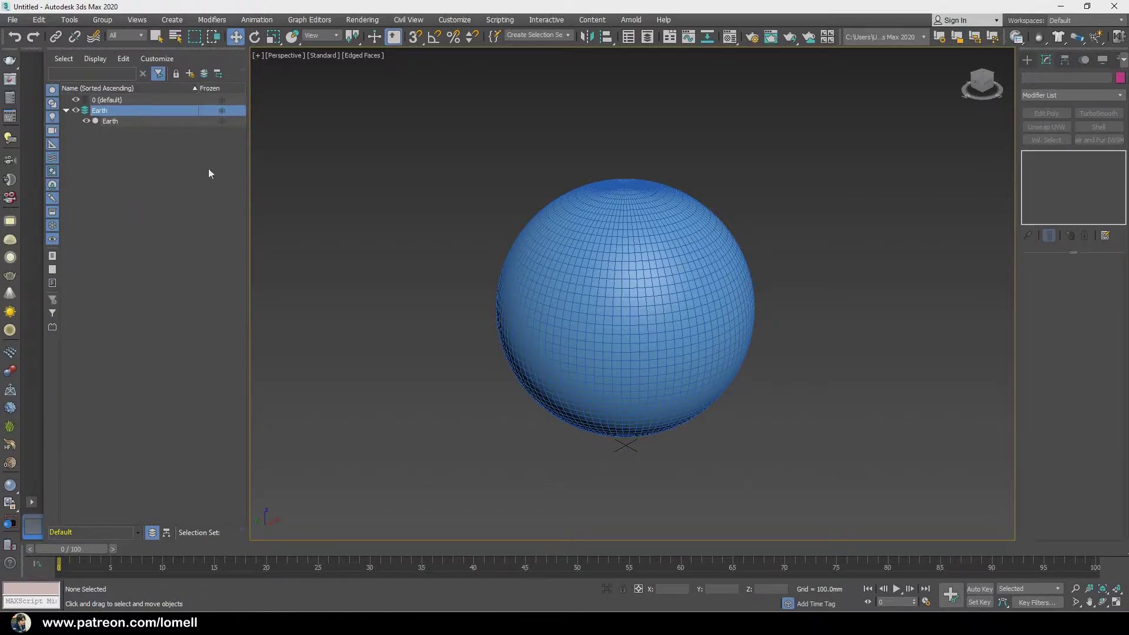
# Copy the Earth sphere as Clouds_Layer 1.
pyautogui.click(594, 240)
pyautogui.hotkey('ctrl', 'v')
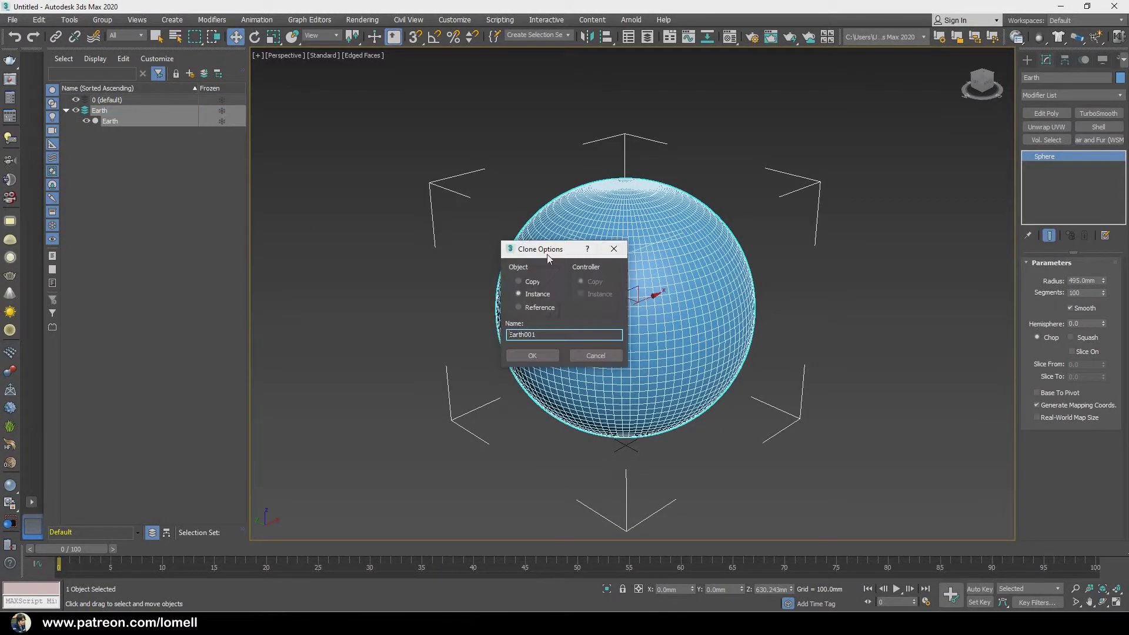
pyautogui.moveTo(549, 257); pyautogui.dragTo(839, 271)
pyautogui.doubleClick(821, 343)
pyautogui.write('Clouds_Layer 1')
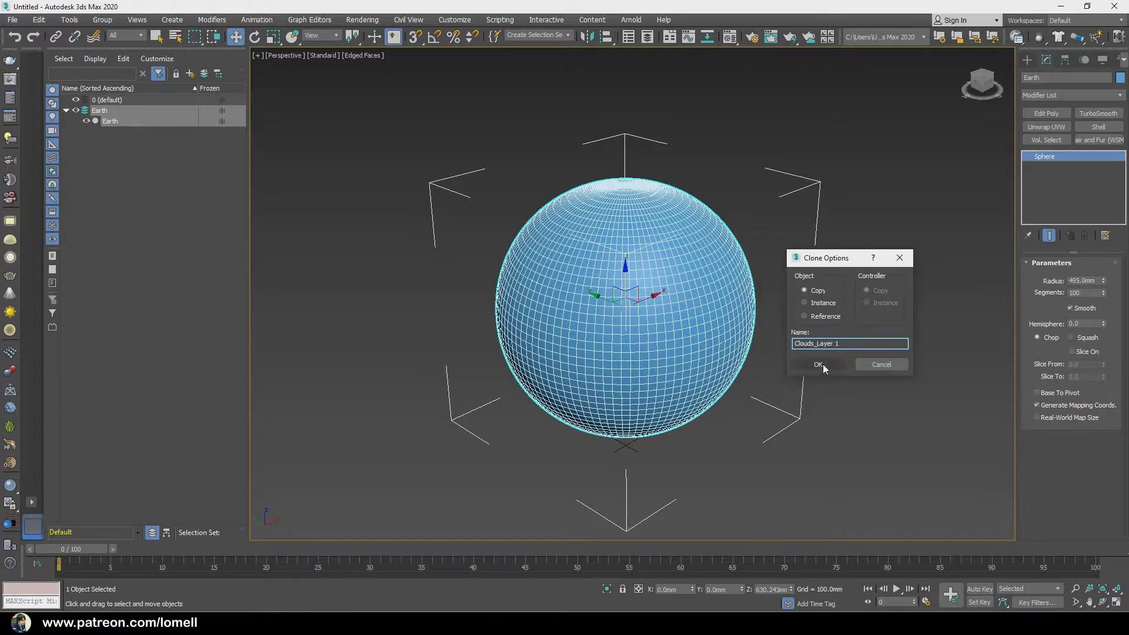
pyautogui.click(823, 366)
# Move Clouds_Layer 1 onto a new Clouds layer and set its radius to 500mm.
pyautogui.rightClick(163, 206)
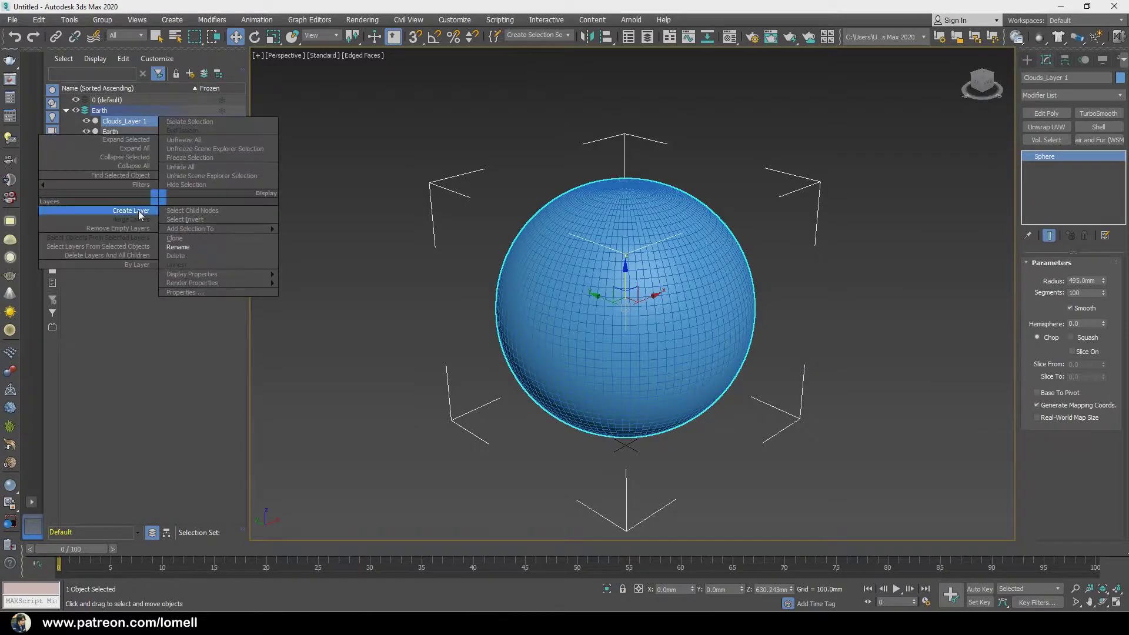
pyautogui.click(88, 209)
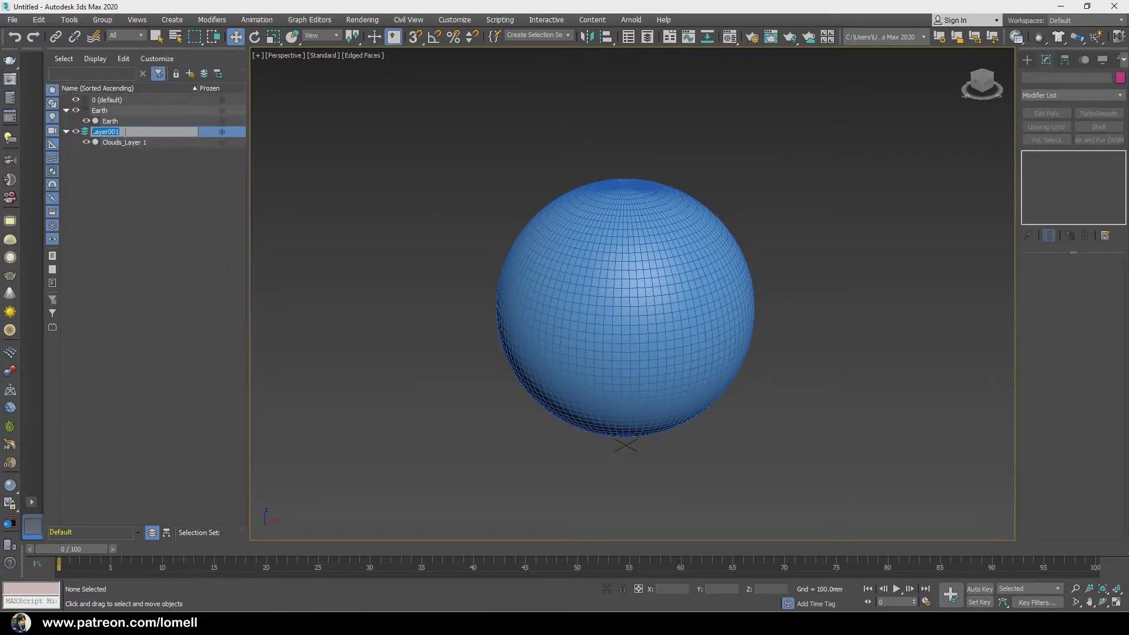
pyautogui.write('Clouds')
pyautogui.press('Return')
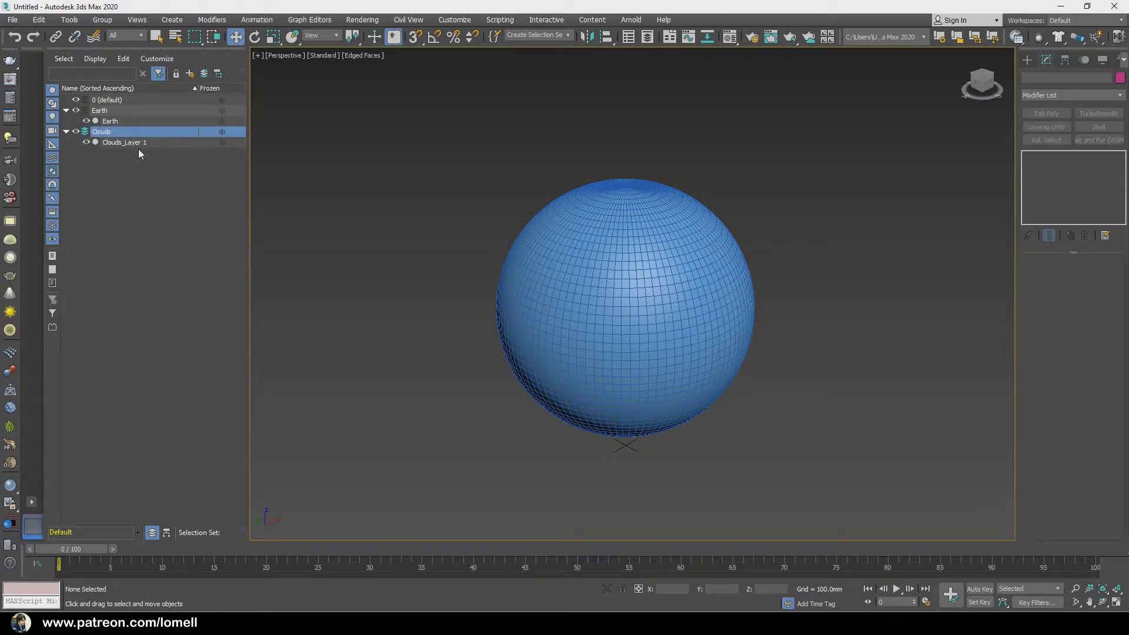
pyautogui.click(142, 143)
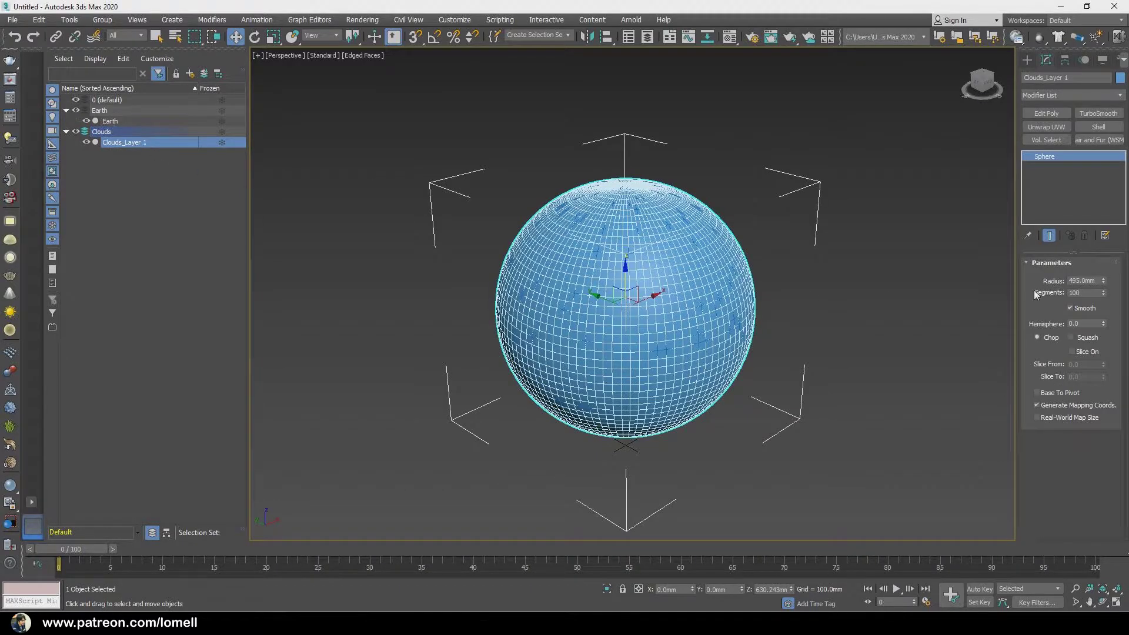
pyautogui.doubleClick(1079, 281)
pyautogui.write('500')
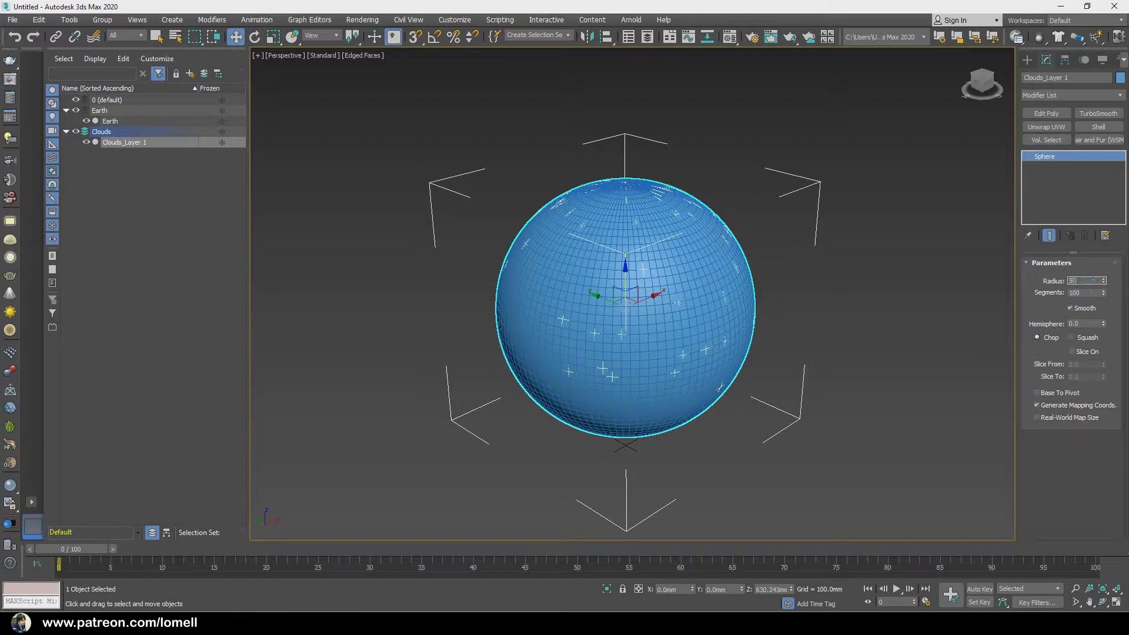
pyautogui.press('Return')
pyautogui.moveTo(680, 393); pyautogui.dragTo(655, 391, button='middle')
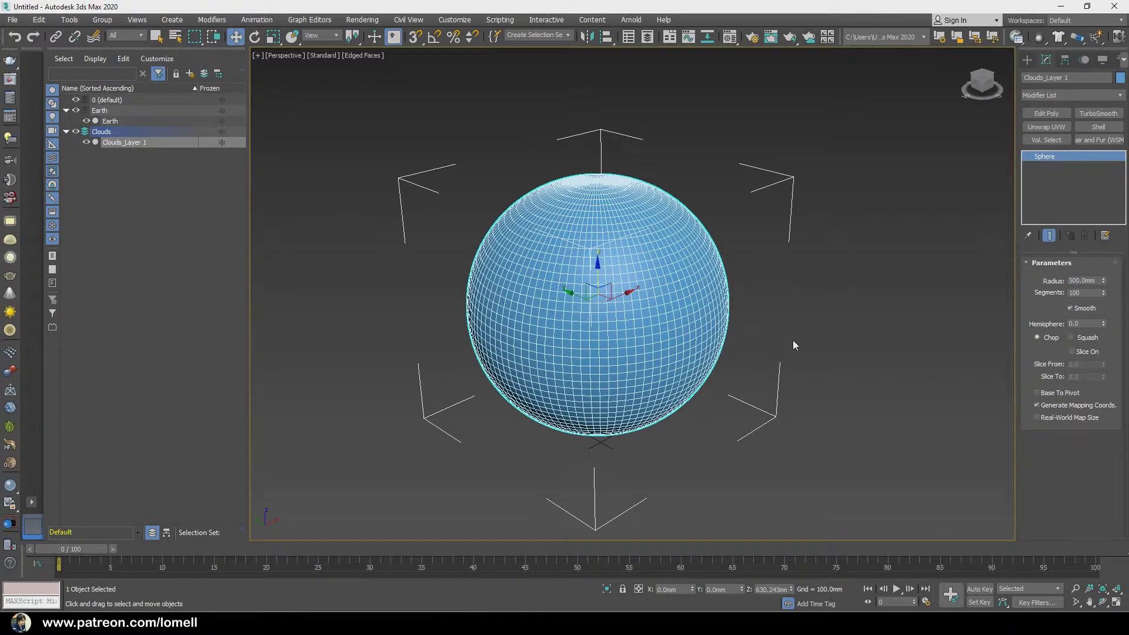
# Copy it as Clouds_Layer 2 with a 501mm radius.
pyautogui.hotkey('ctrl', 'v')
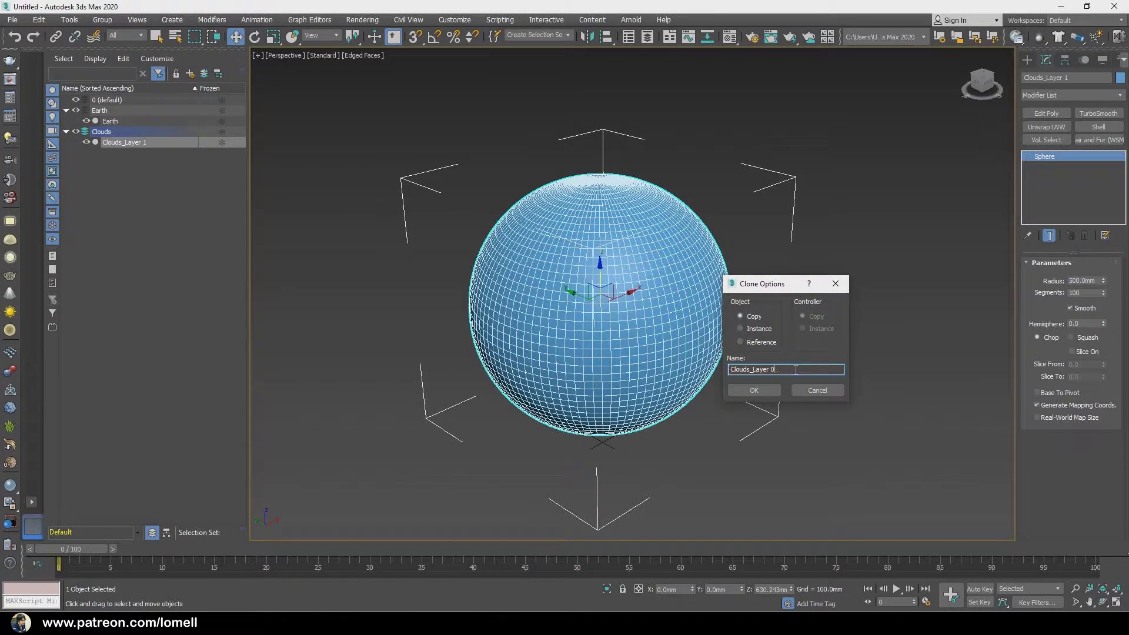
pyautogui.press('BackSpace')
pyautogui.write('2')
pyautogui.press('Return')
pyautogui.click(1103, 281)
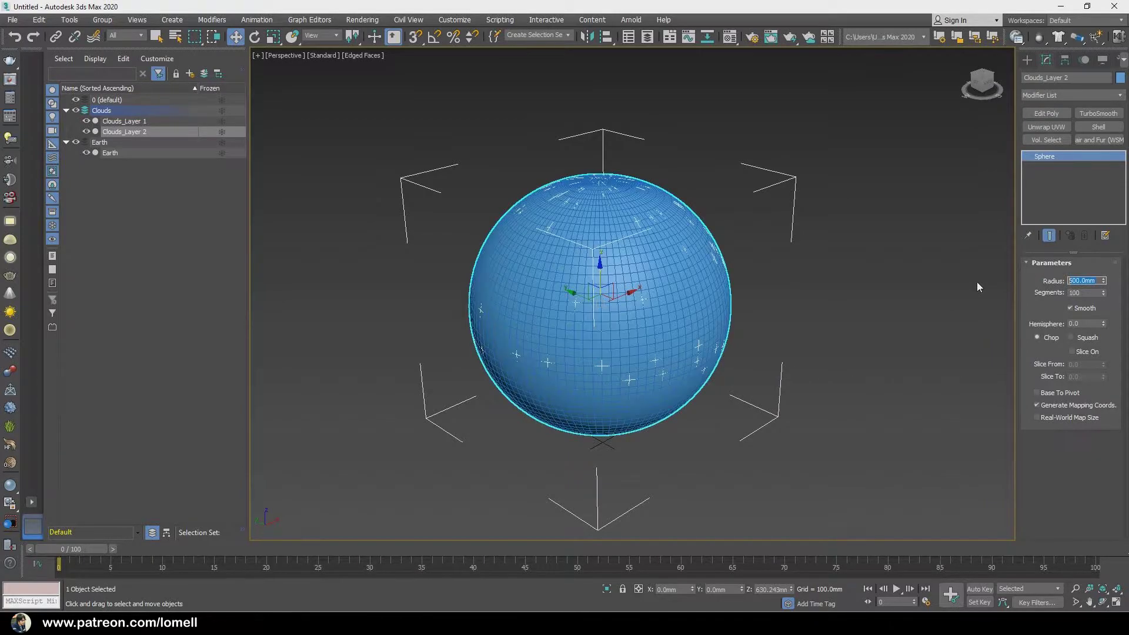
pyautogui.moveTo(694, 361); pyautogui.dragTo(679, 364, button='middle')
# Copy it again as Clouds_Layer 3 with a 502mm radius.
pyautogui.hotkey('ctrl', 'v')
pyautogui.click(570, 335)
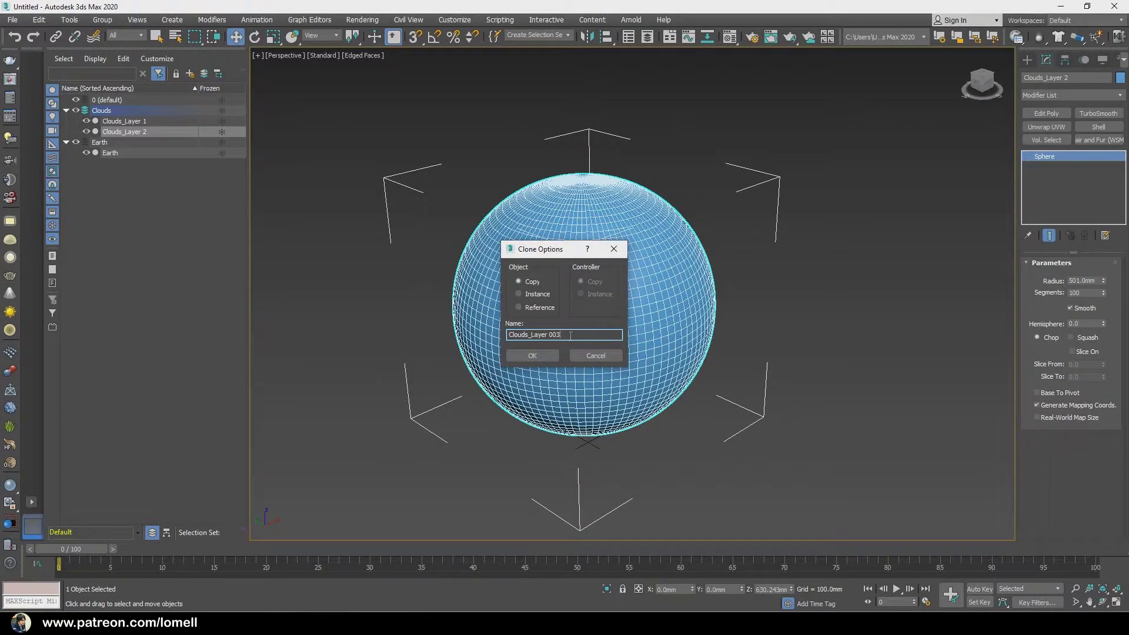
pyautogui.click(532, 355)
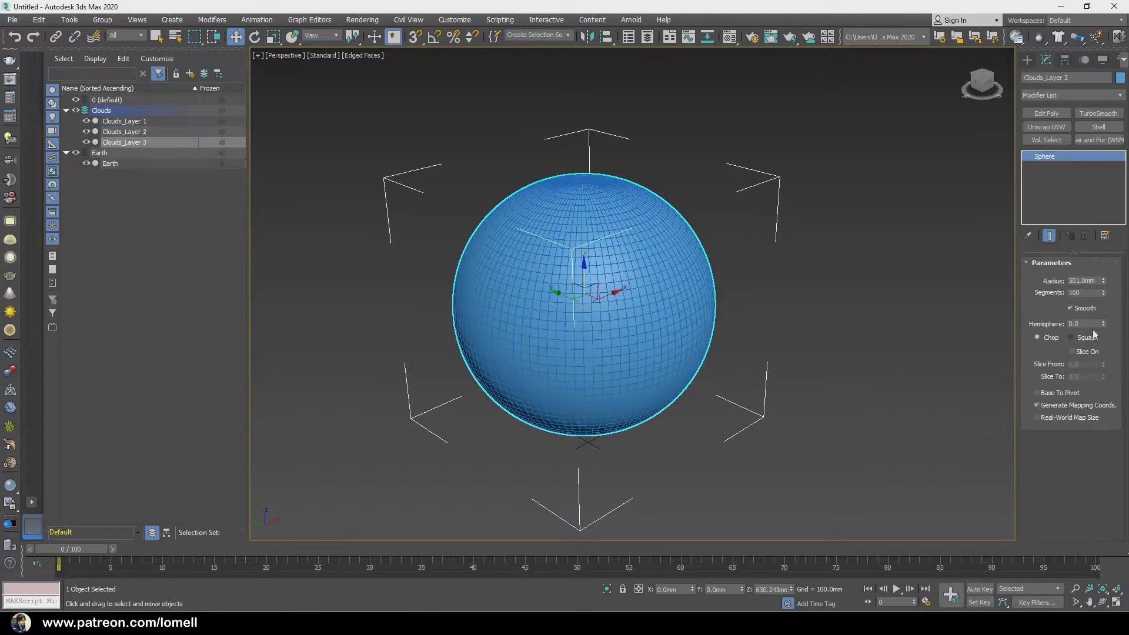
pyautogui.click(1099, 281)
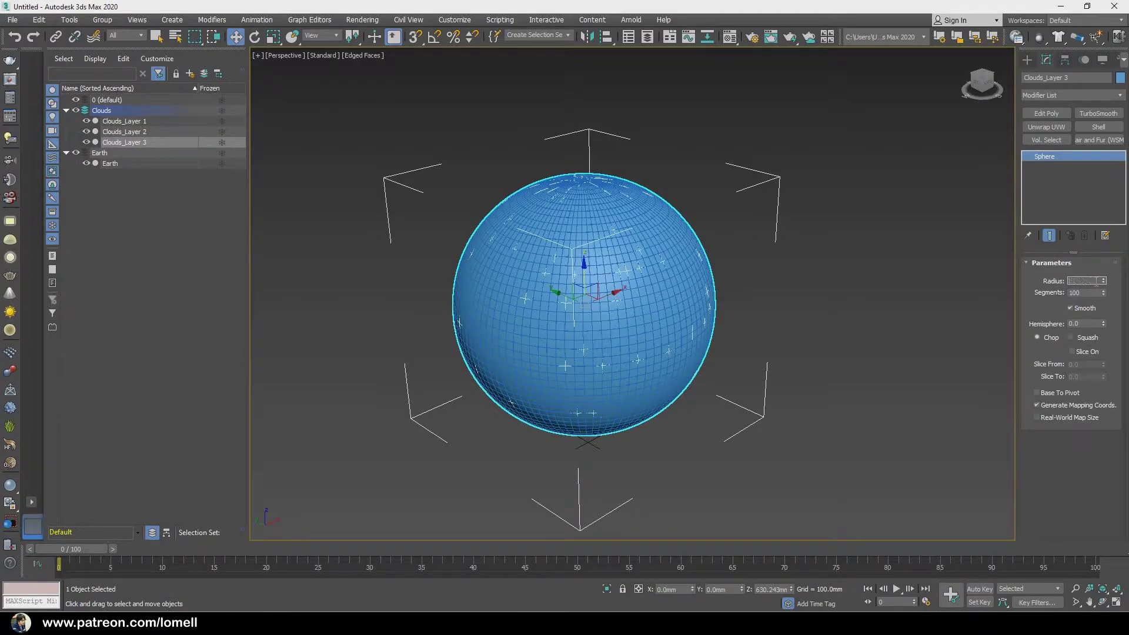
pyautogui.write('502')
pyautogui.press('Return')
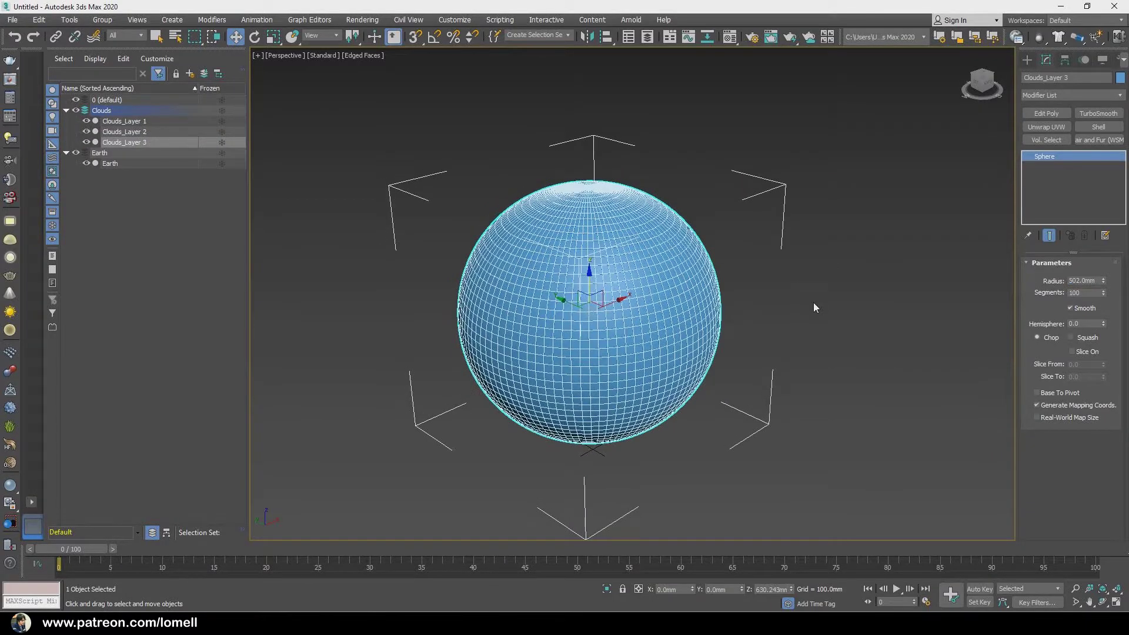
# Give all three cloud spheres a light grey object colour.
pyautogui.keyDown('shift'); pyautogui.click(151, 123); pyautogui.keyUp('shift')
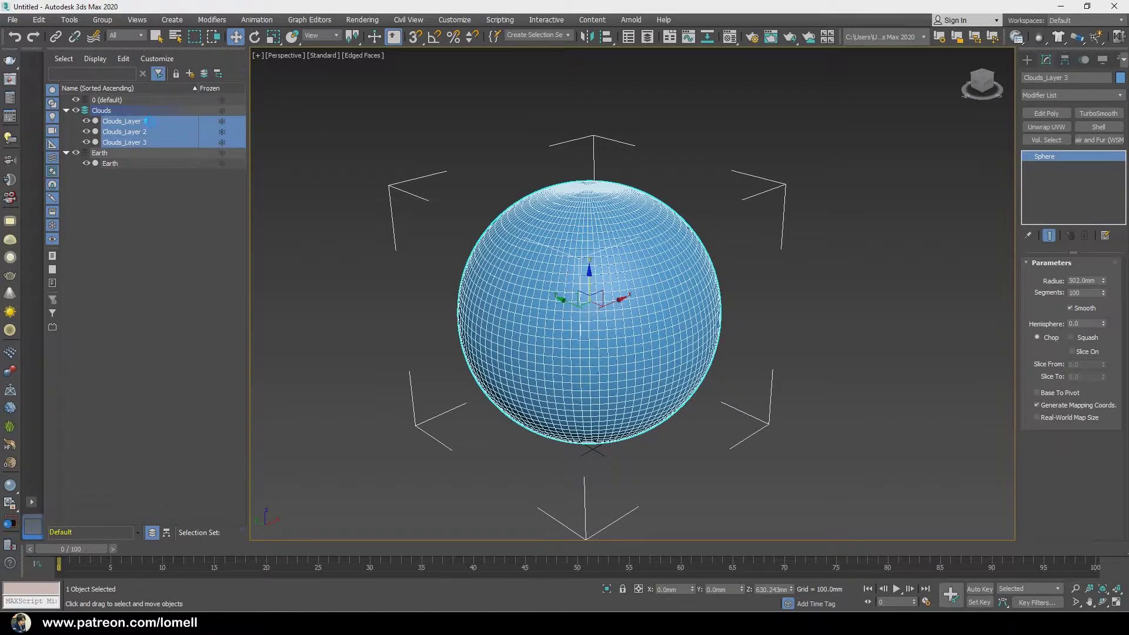
pyautogui.click(1119, 80)
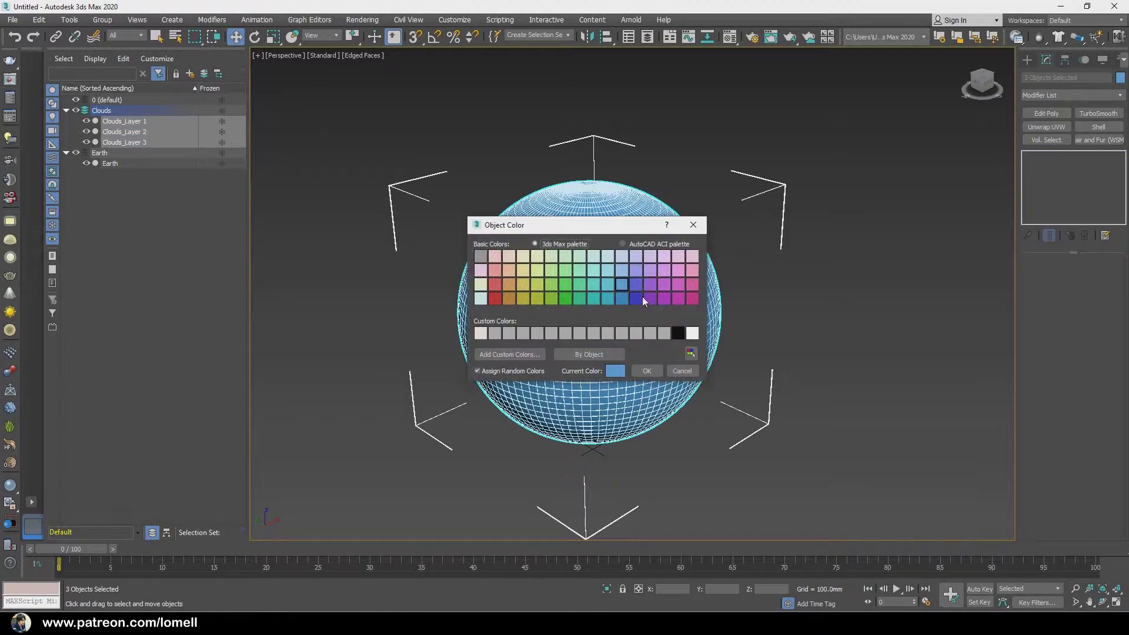
pyautogui.click(521, 333)
pyautogui.click(646, 370)
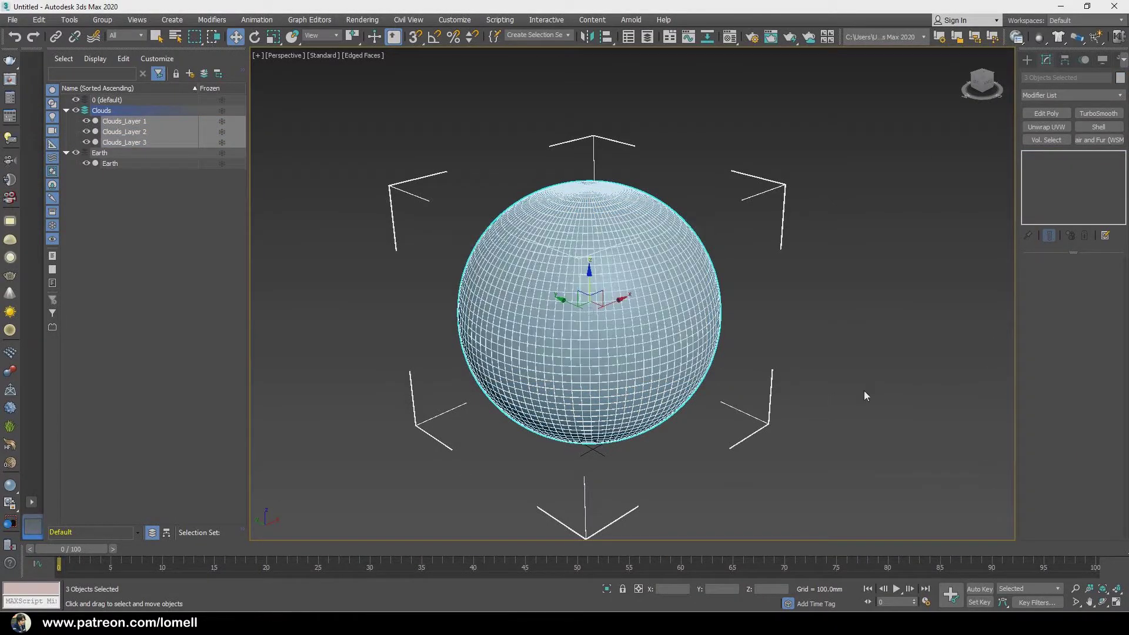
pyautogui.click(870, 348)
pyautogui.moveTo(907, 355); pyautogui.dragTo(886, 330, button='middle')
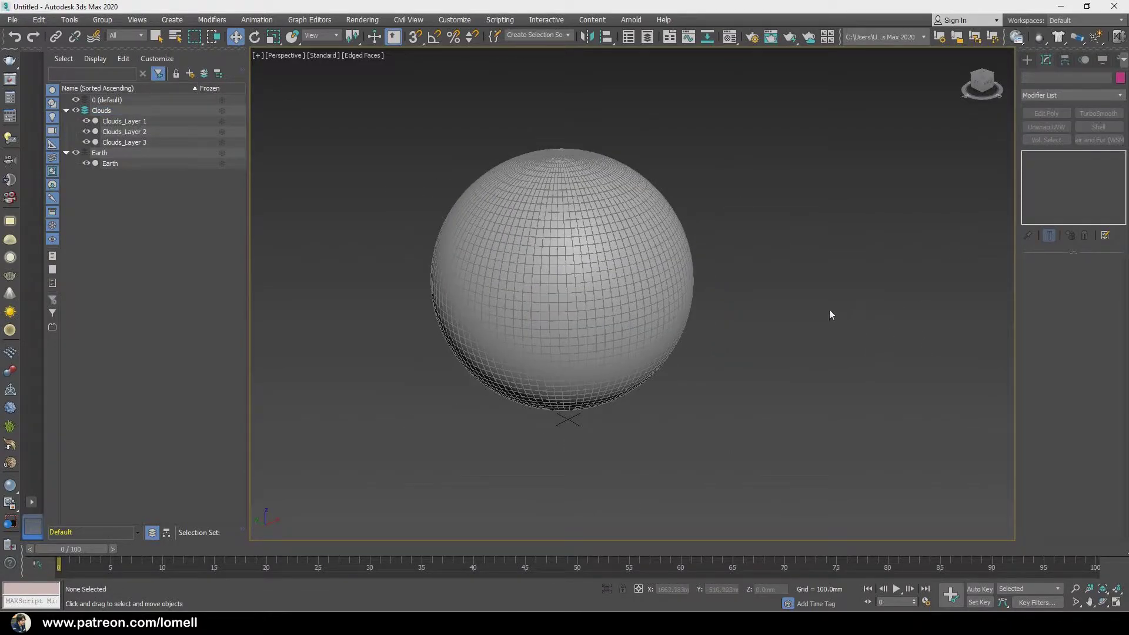
# Copy Clouds_Layer 3 as a new sphere named WhiteAtmosphere.
pyautogui.click(550, 229)
pyautogui.hotkey('ctrl', 'v')
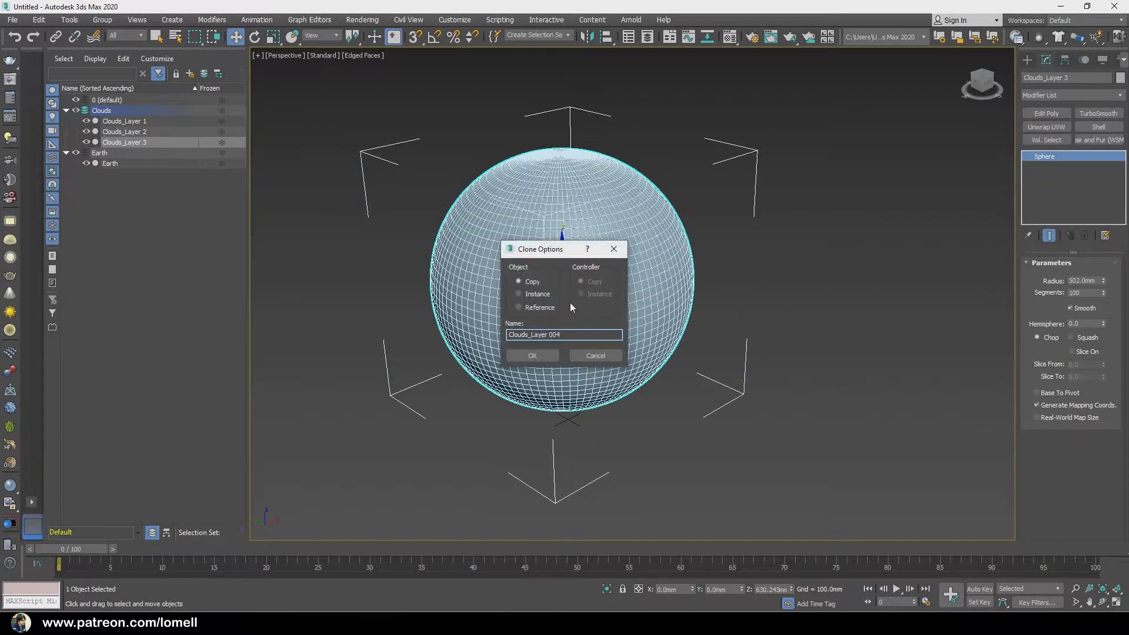
pyautogui.moveTo(561, 334); pyautogui.dragTo(464, 338)
pyautogui.write('WhiteAtmosphere')
pyautogui.click(534, 356)
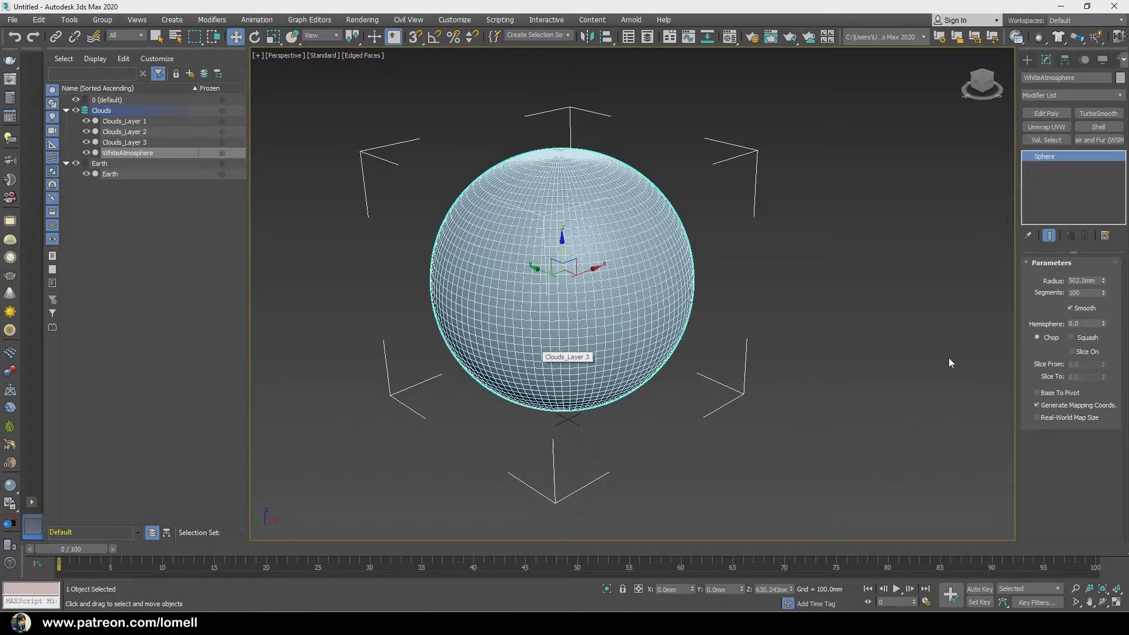
# Set WhiteAtmosphere's radius to 505.5mm and give it a pale object colour.
pyautogui.doubleClick(1085, 280)
pyautogui.write('500')
pyautogui.press('Return')
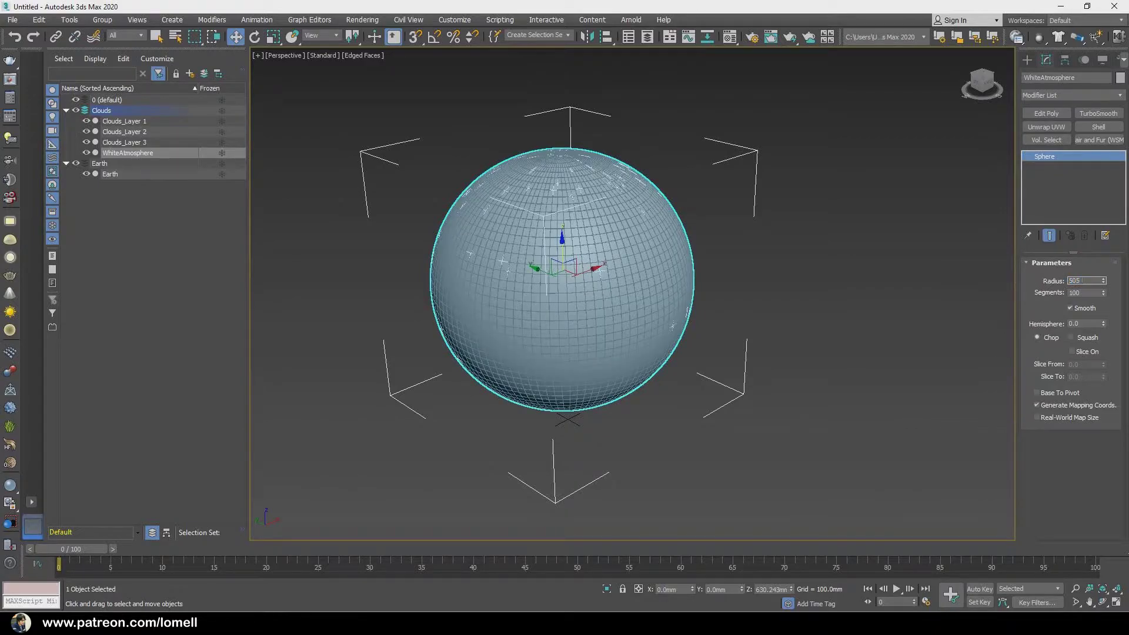
pyautogui.press('Return')
pyautogui.moveTo(693, 378); pyautogui.dragTo(732, 345, button='middle')
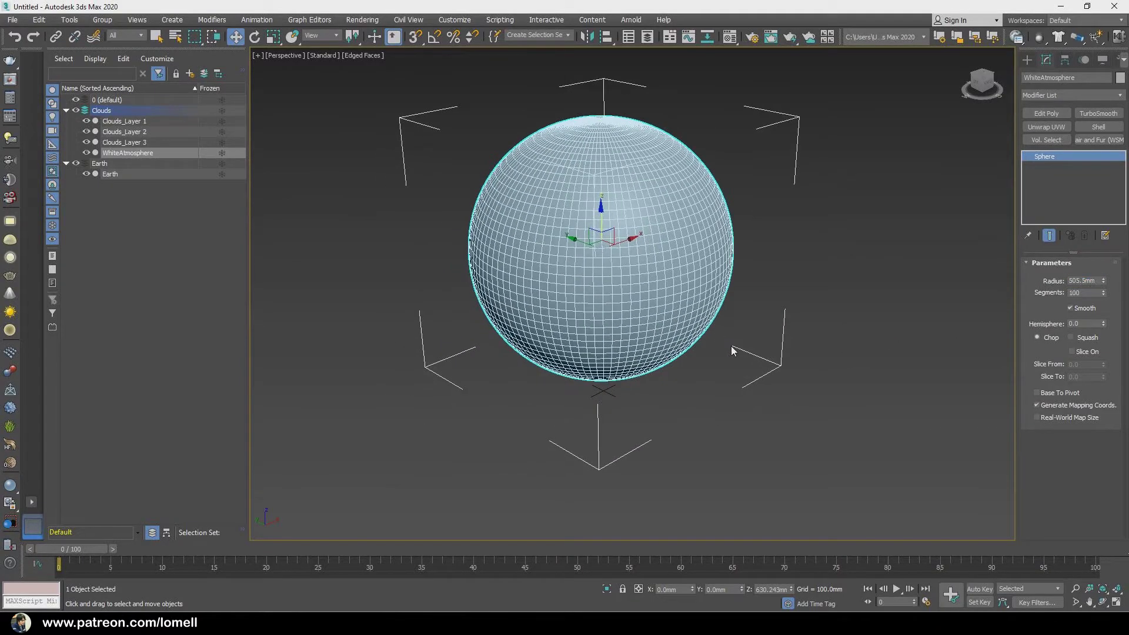
pyautogui.click(1120, 78)
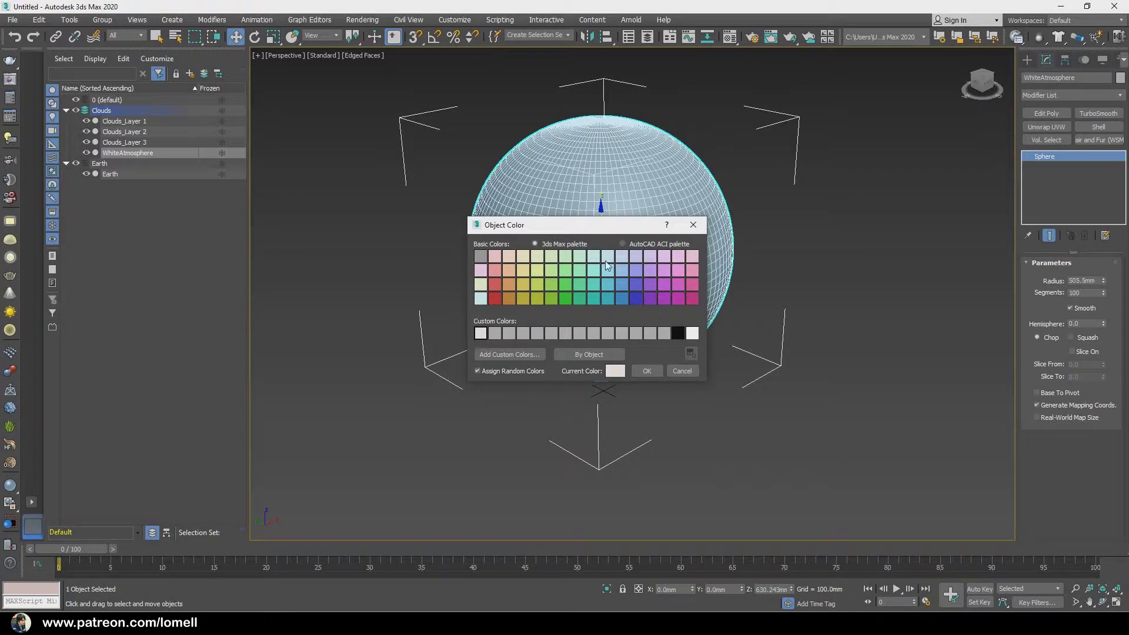
pyautogui.click(509, 284)
pyautogui.click(647, 371)
# Put WhiteAtmosphere on a new layer named Atmosphere.
pyautogui.rightClick(156, 240)
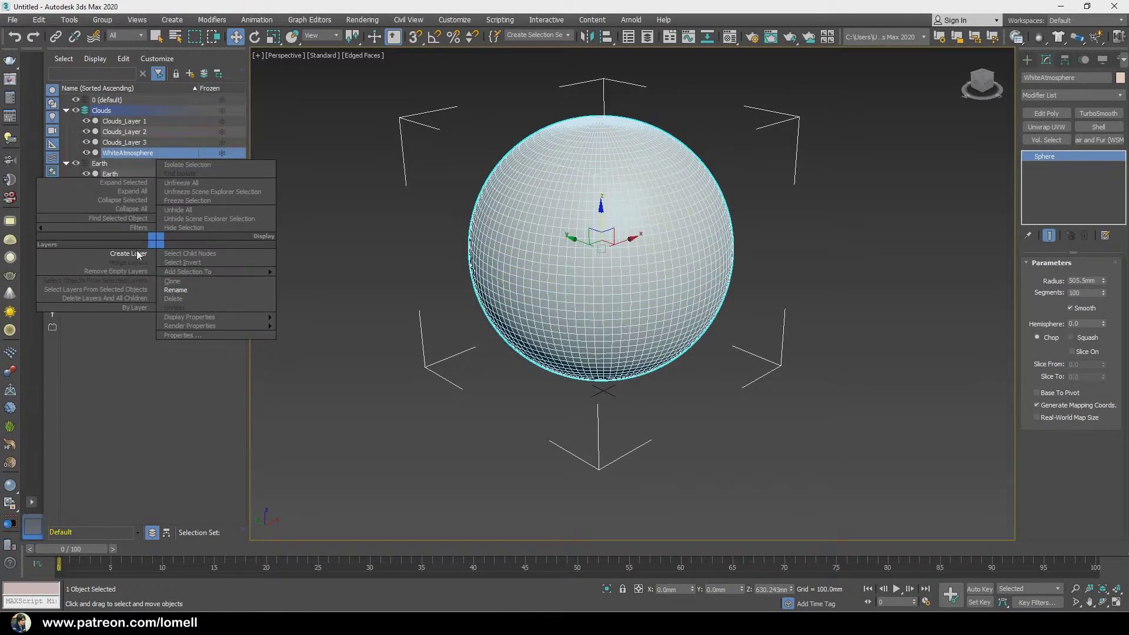
pyautogui.click(136, 254)
pyautogui.click(106, 174)
pyautogui.rightClick(124, 174)
pyautogui.click(144, 222)
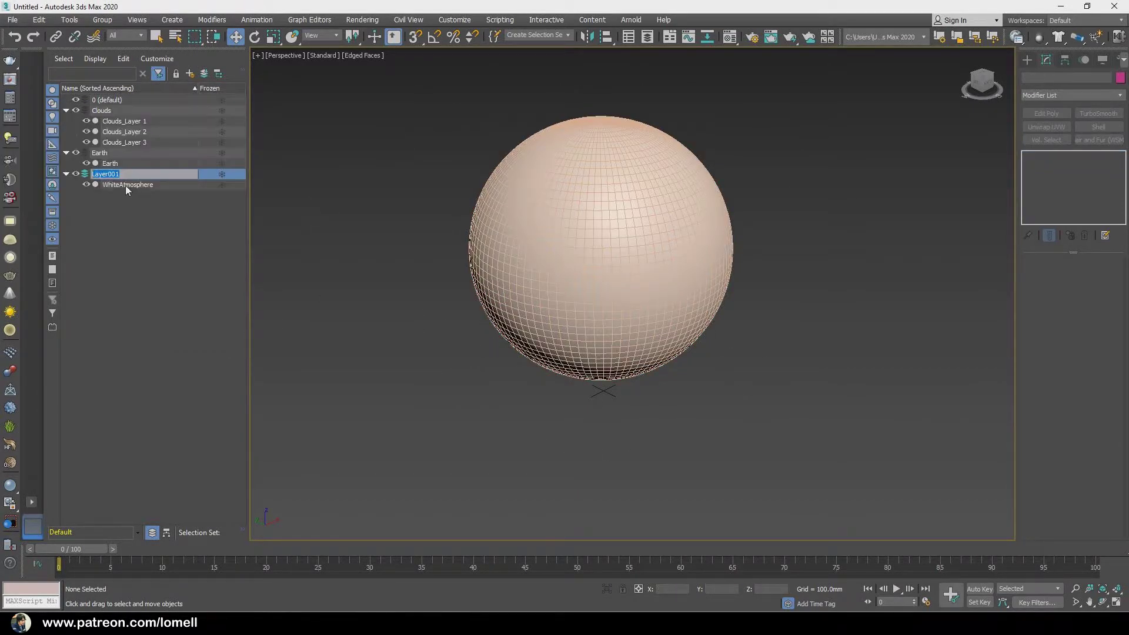
pyautogui.write('Atmosphere')
pyautogui.press('Return')
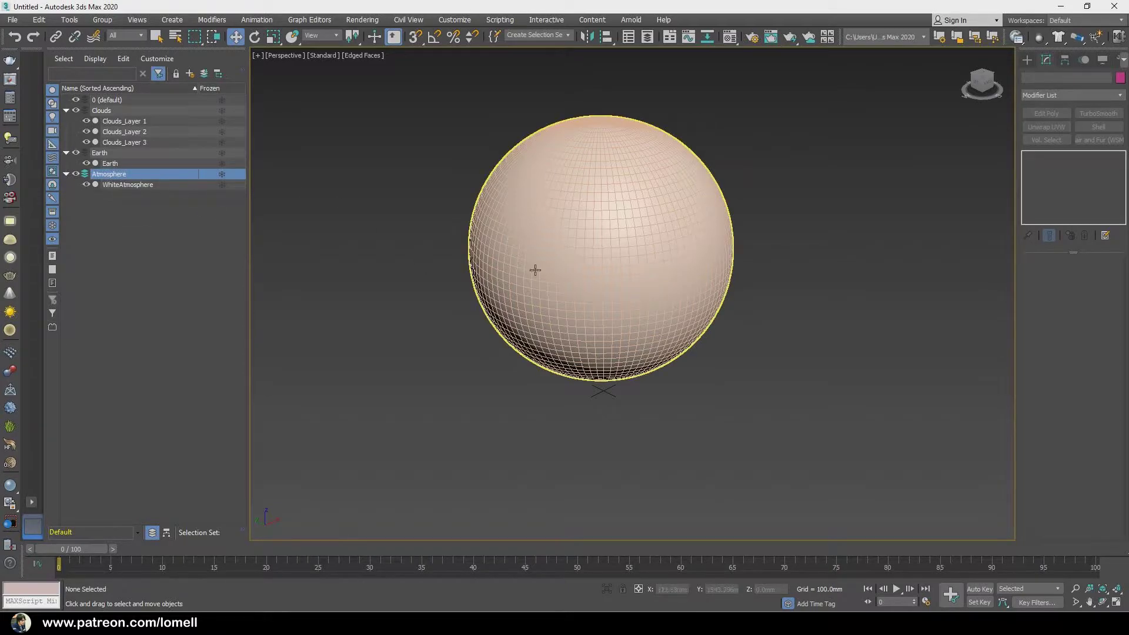
pyautogui.click(1027, 59)
# Create an Atmospheric Apparatus SphereGizmo with a 514mm radius.
pyautogui.click(1079, 76)
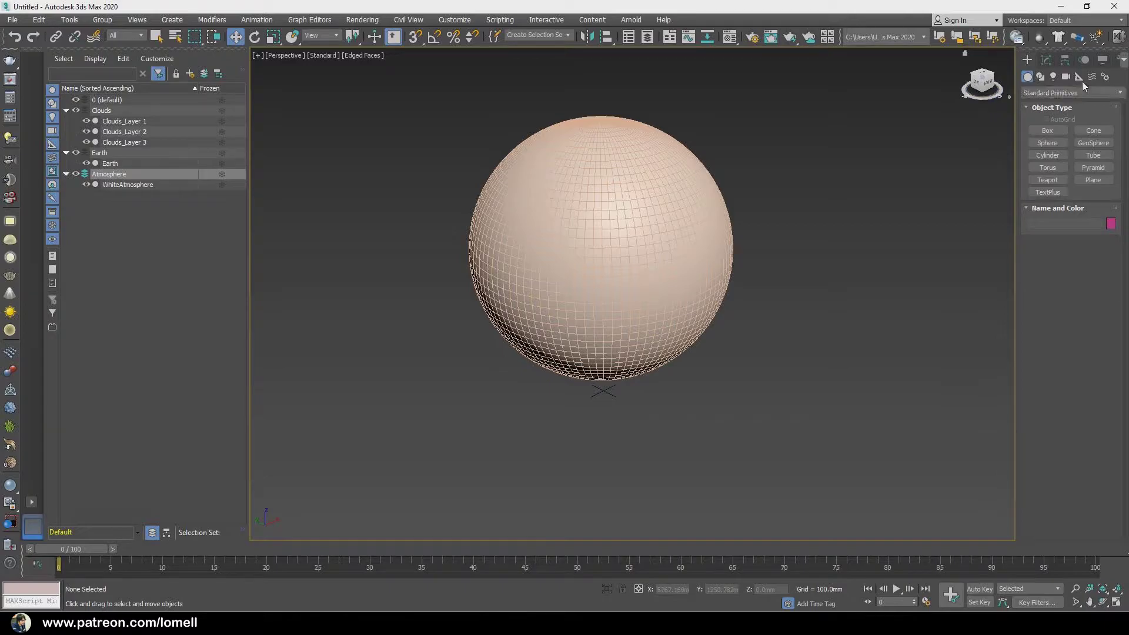
pyautogui.click(1075, 104)
pyautogui.click(1091, 131)
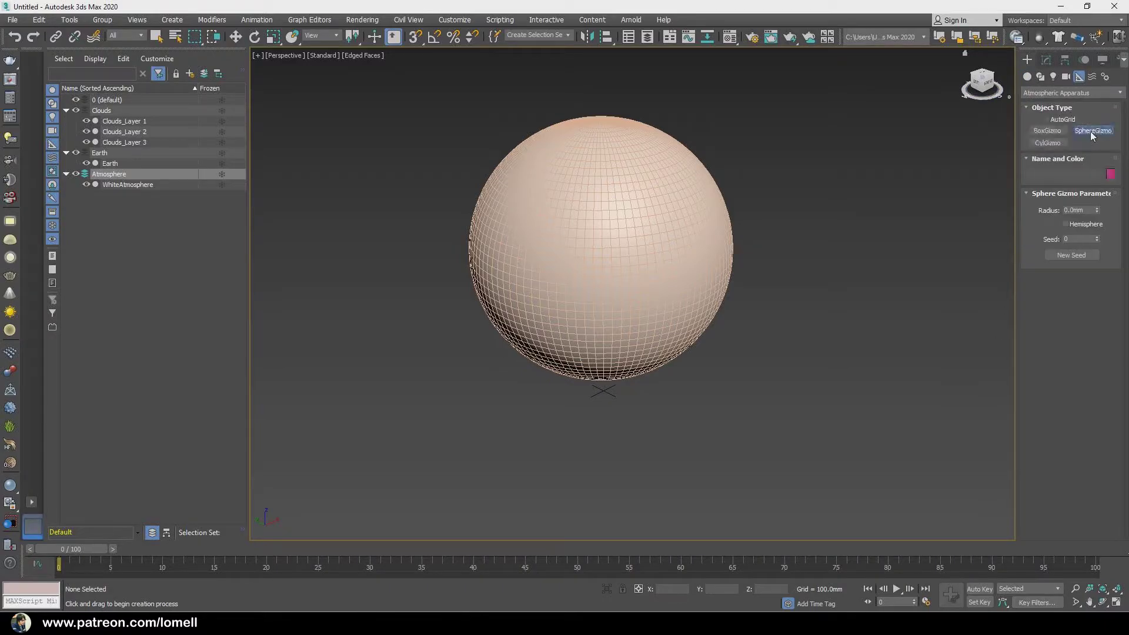
pyautogui.keyDown('alt'); pyautogui.moveTo(729, 306); pyautogui.dragTo(759, 315, button='middle'); pyautogui.keyUp('alt')
pyautogui.moveTo(773, 311); pyautogui.dragTo(829, 291)
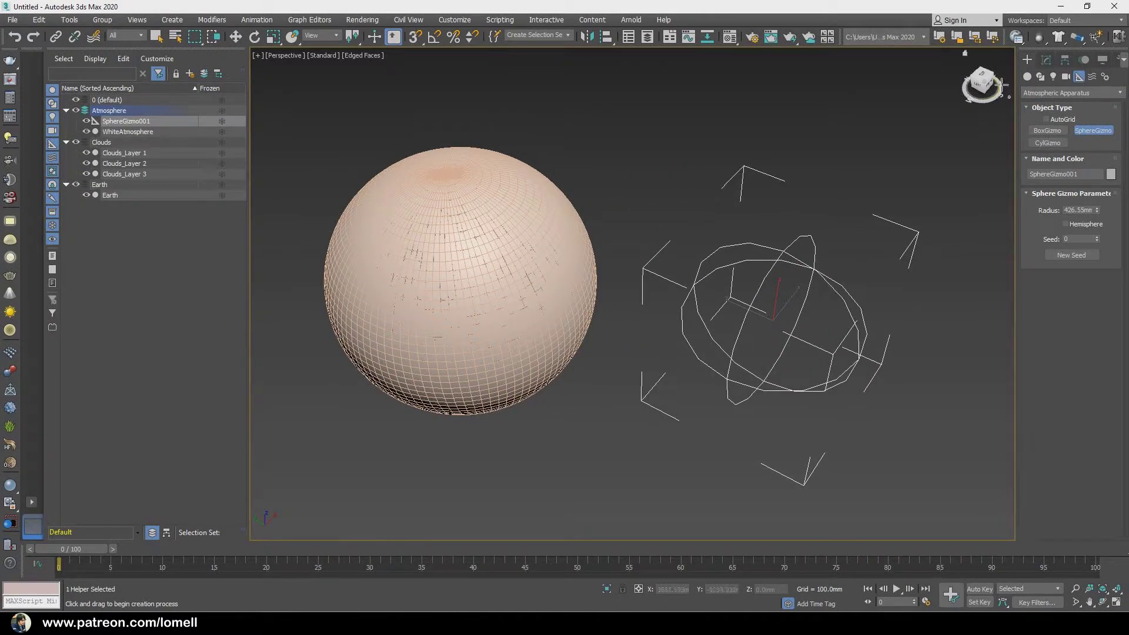
pyautogui.click(1046, 60)
pyautogui.doubleClick(1079, 279)
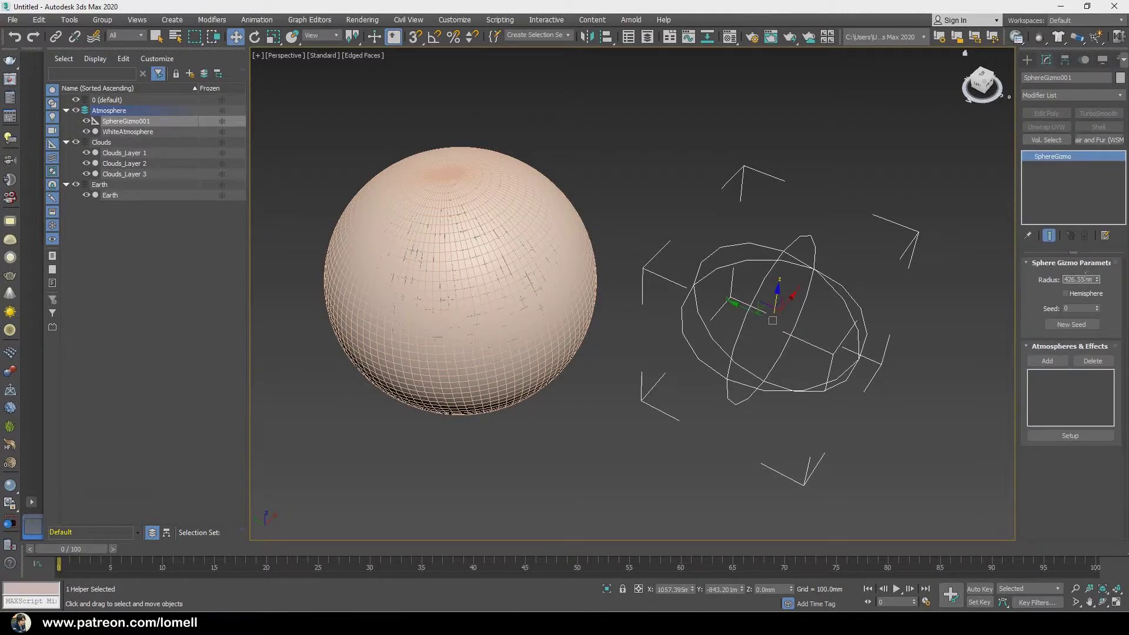
pyautogui.write('514')
pyautogui.press('Return')
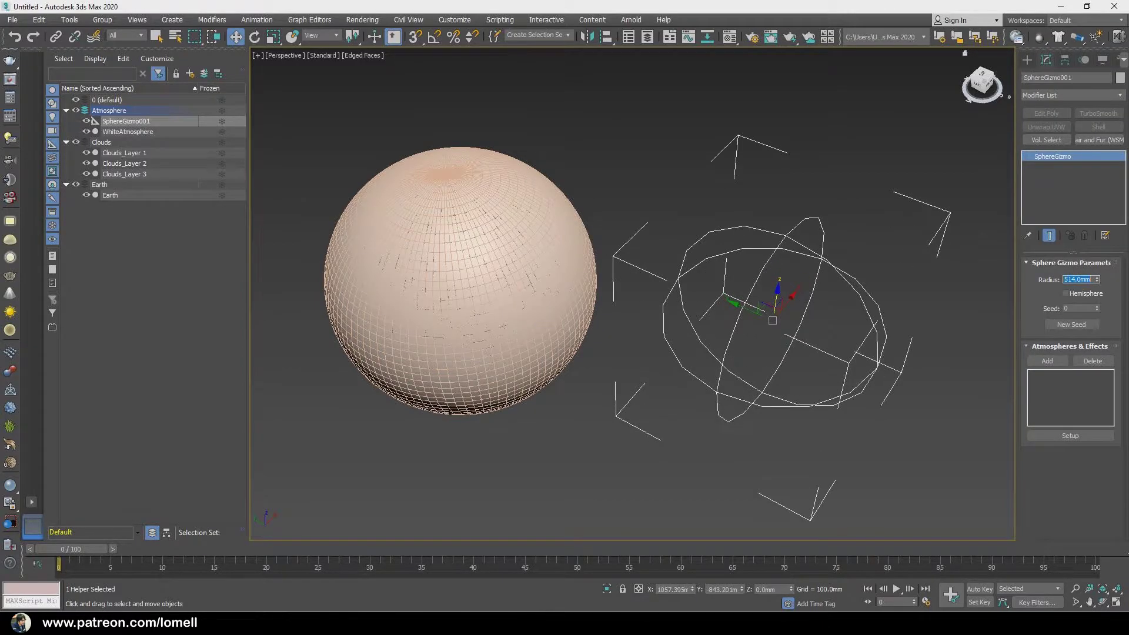
pyautogui.keyDown('alt'); pyautogui.moveTo(724, 341); pyautogui.dragTo(733, 345, button='middle'); pyautogui.keyUp('alt')
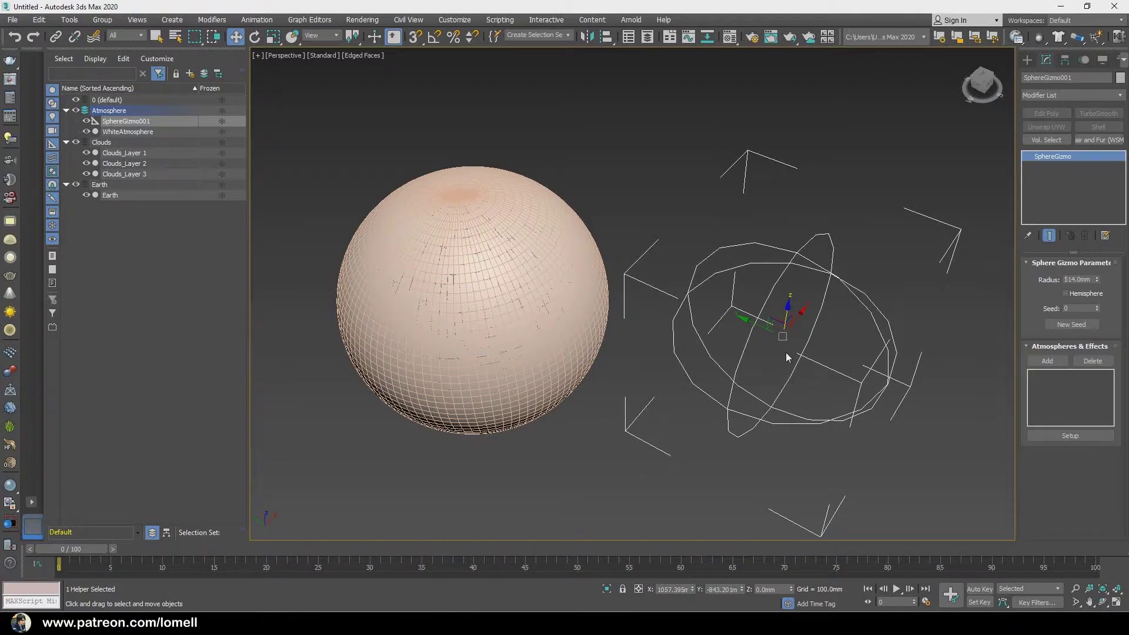
# Align the gizmo's centre to WhiteAtmosphere on X, Y and Z.
pyautogui.click(605, 35)
pyautogui.click(545, 250)
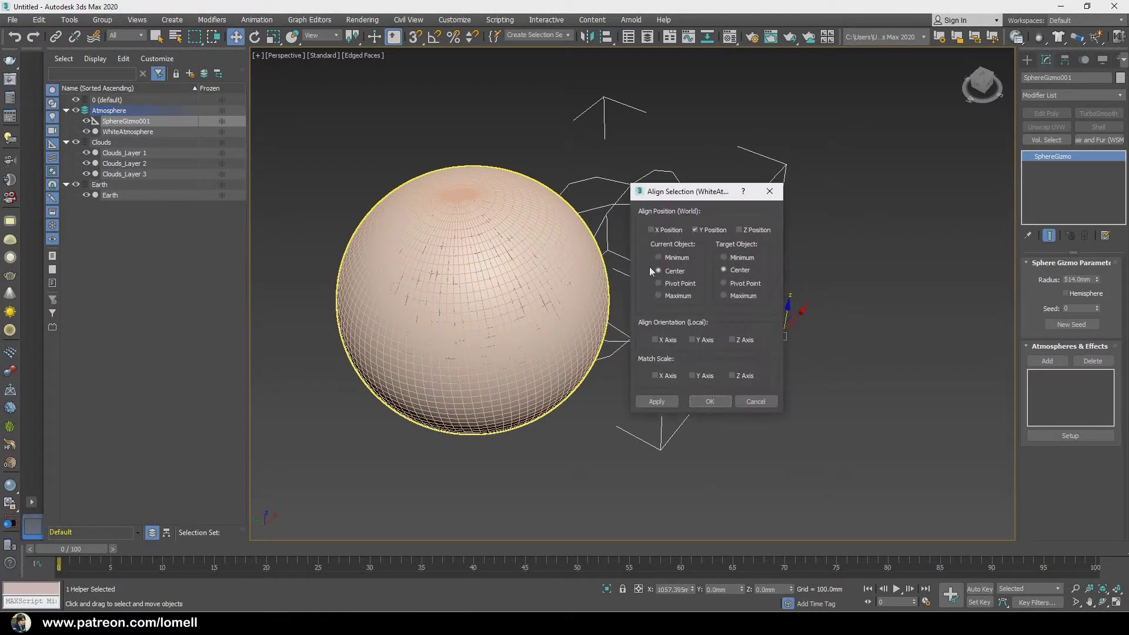
pyautogui.click(651, 229)
pyautogui.click(694, 230)
pyautogui.click(740, 230)
pyautogui.click(709, 401)
pyautogui.press('z')
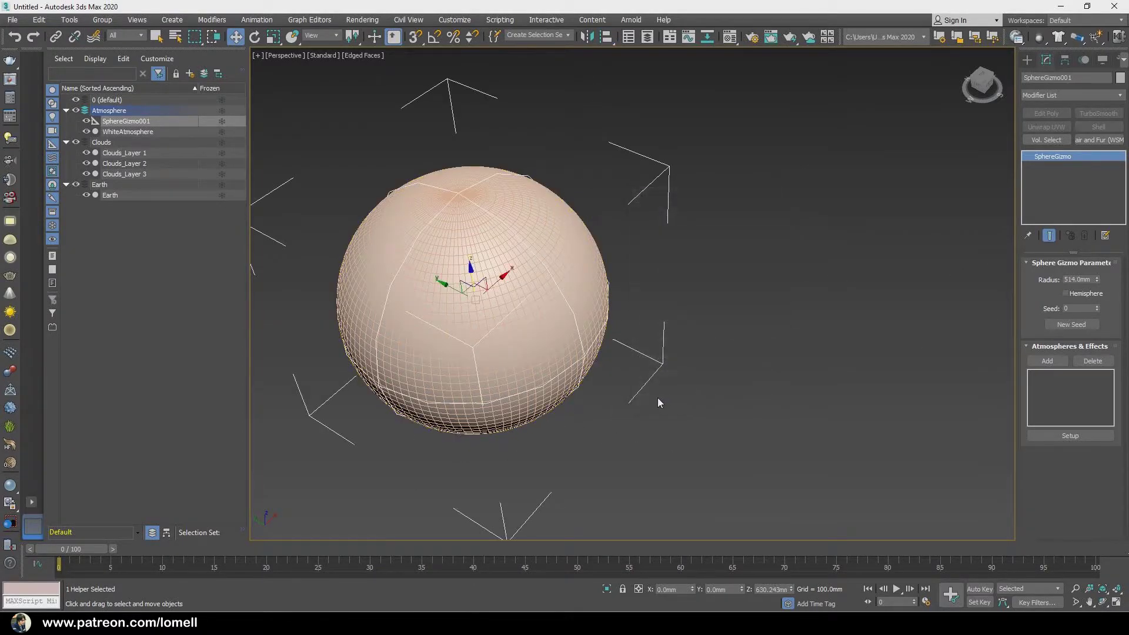
pyautogui.click(741, 404)
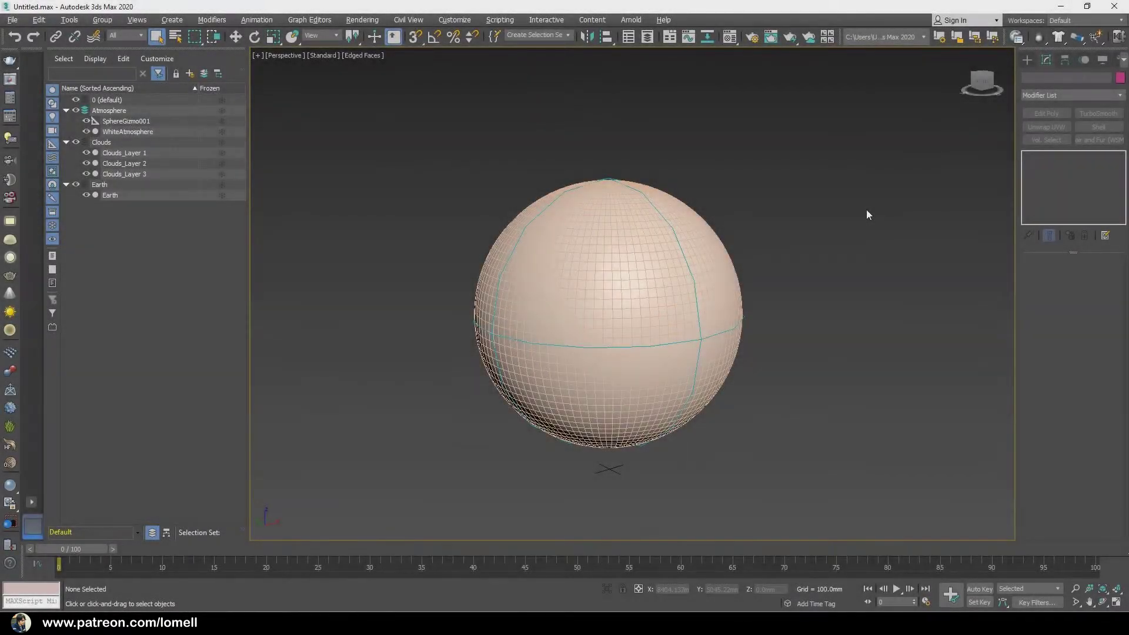
# Show safe frames and create a V-Ray camera from the view, making V-Ray the renderer.
pyautogui.click(282, 59)
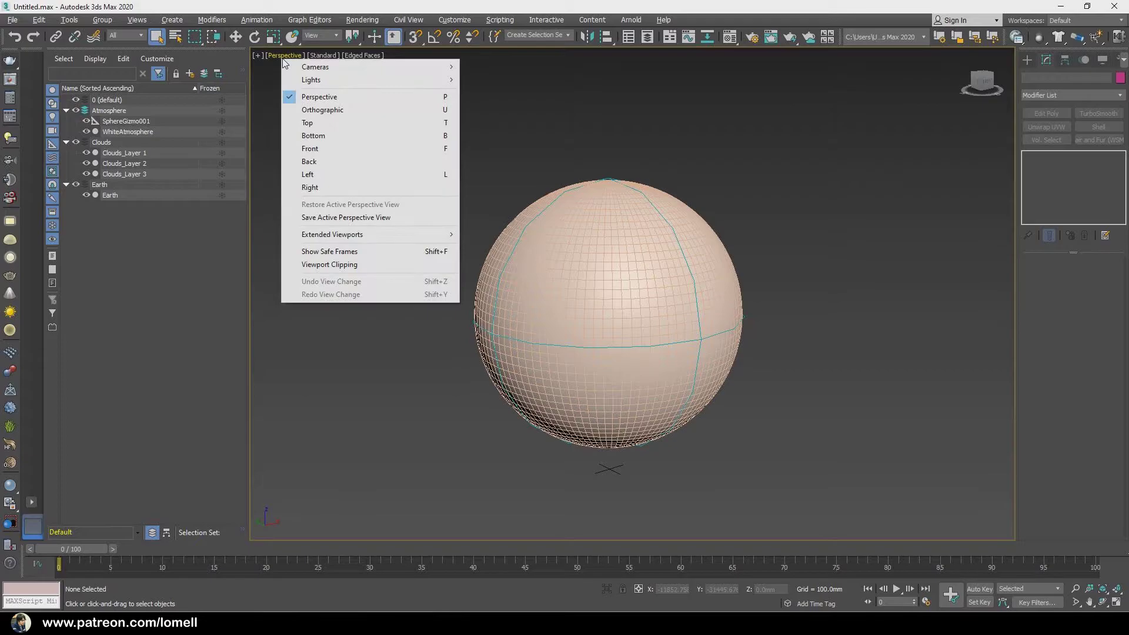
pyautogui.click(354, 254)
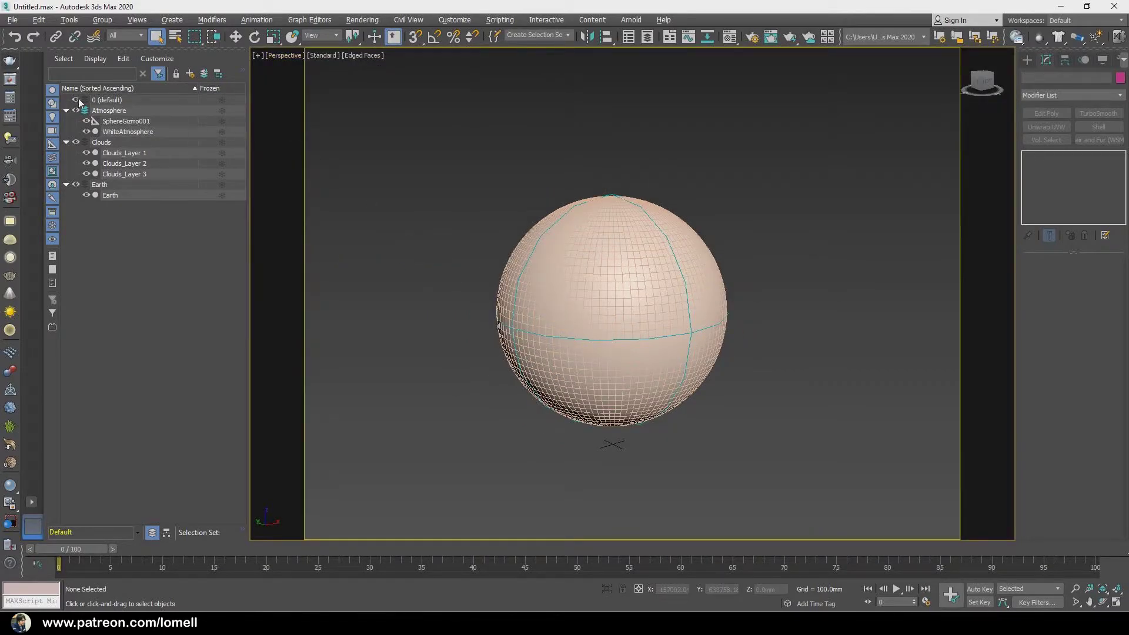
pyautogui.moveTo(106, 100)
pyautogui.click(10, 160)
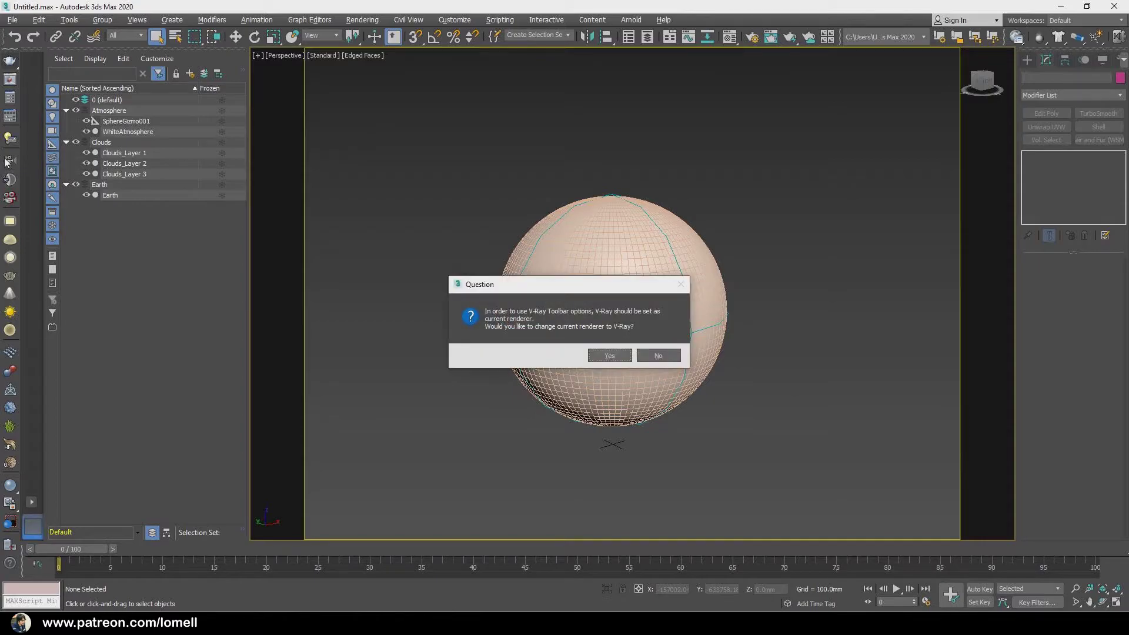
pyautogui.click(595, 356)
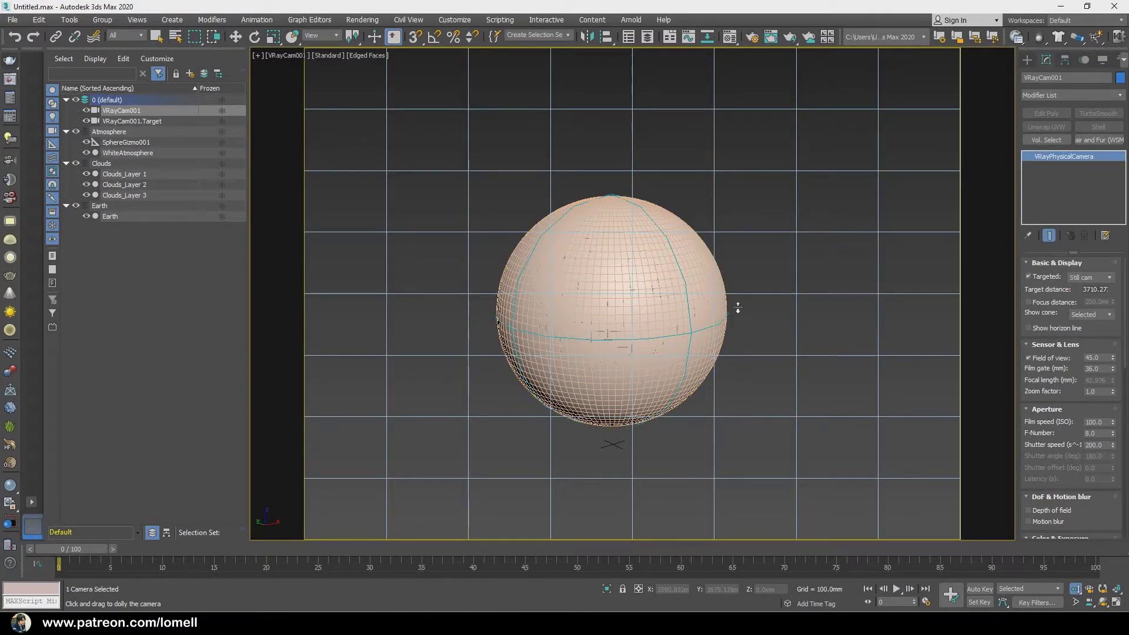
# Dolly and pan the camera so the globe fills the frame up close.
pyautogui.moveTo(739, 308)
pyautogui.mouseDown(button='middle')
pyautogui.moveTo(678, 194)
pyautogui.moveTo(641, 247)
pyautogui.mouseUp(button='middle')
pyautogui.scroll(5, 613, 323)
pyautogui.moveTo(613, 324); pyautogui.dragTo(640, 277, button='middle')
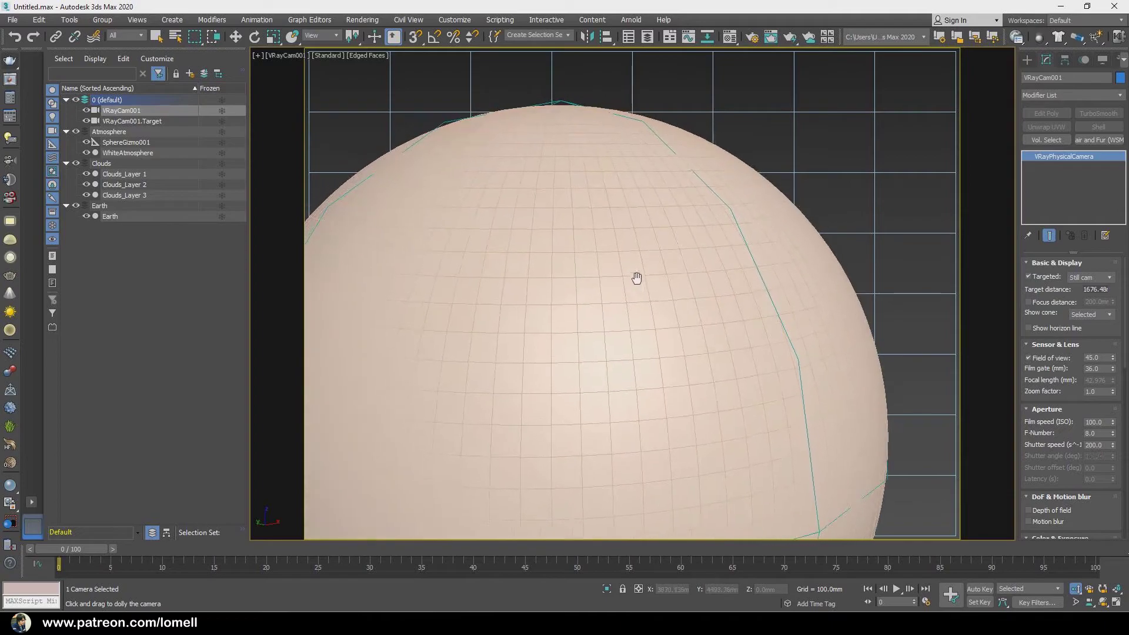
pyautogui.scroll(2, 641, 287)
pyautogui.moveTo(635, 289); pyautogui.dragTo(643, 292)
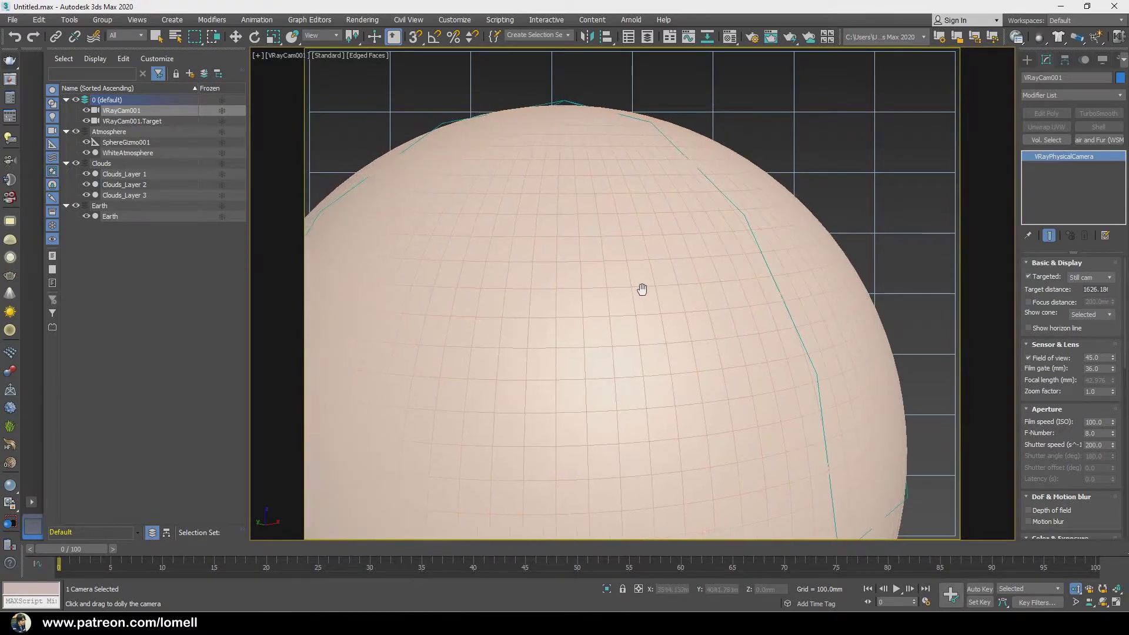
pyautogui.press('q')
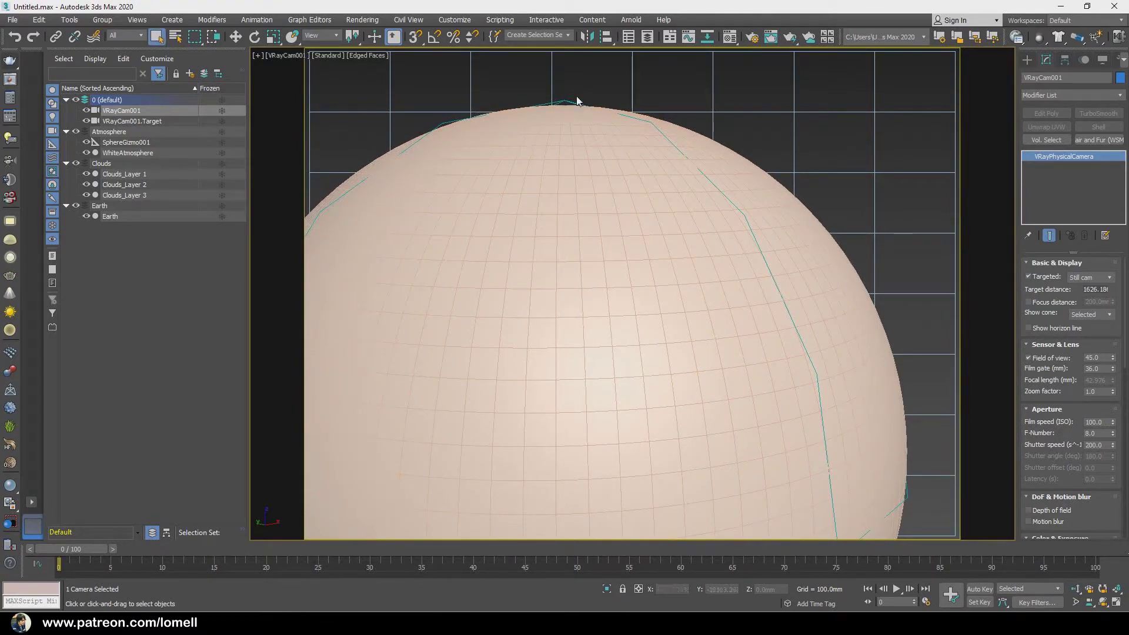
# Switch the viewport to Top, framing both the globe and the camera.
pyautogui.click(282, 56)
pyautogui.click(329, 124)
pyautogui.scroll(-10, 600, 239)
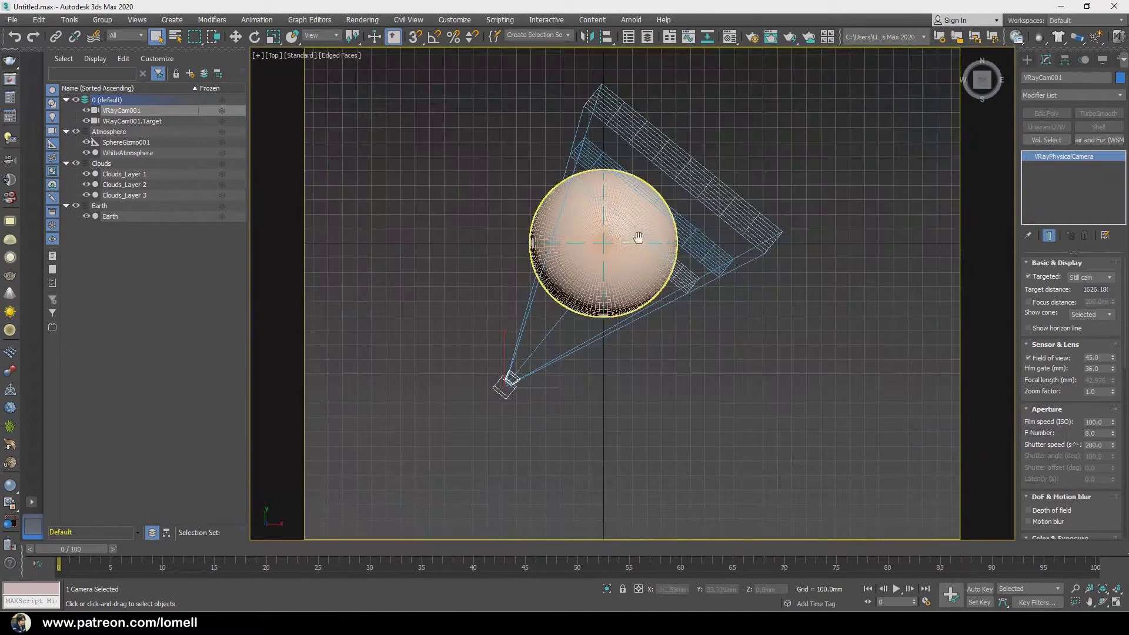
pyautogui.moveTo(600, 238); pyautogui.dragTo(530, 287, button='middle')
pyautogui.click(837, 236)
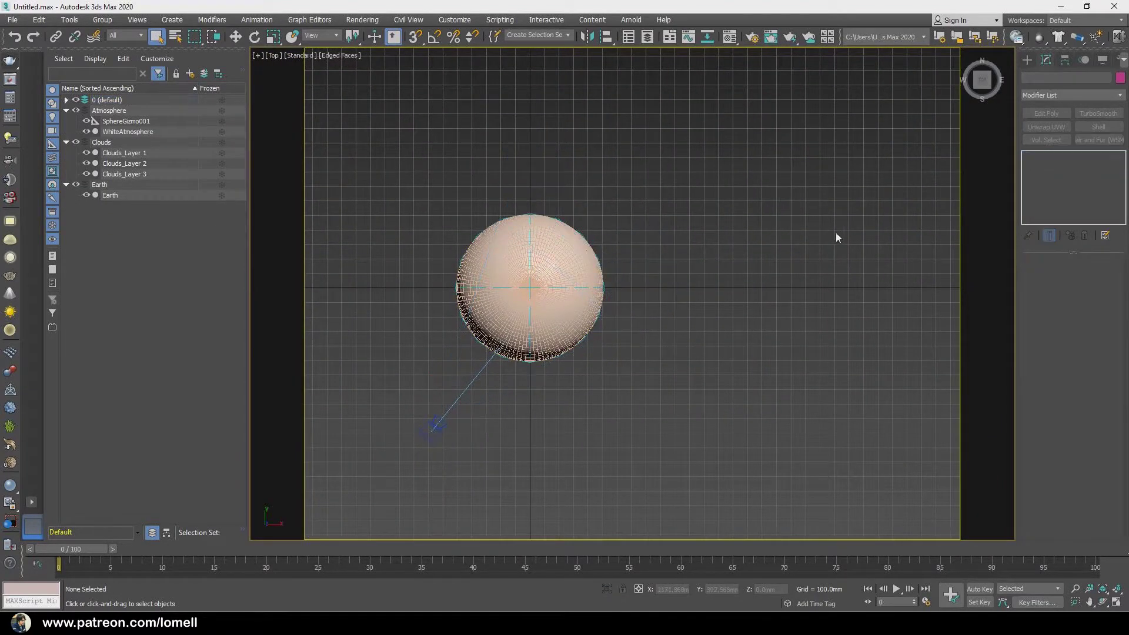
# Place a VRaySun aimed at the globe, skipping the sky map, in Perspective view.
pyautogui.click(9, 311)
pyautogui.moveTo(793, 171); pyautogui.dragTo(475, 322)
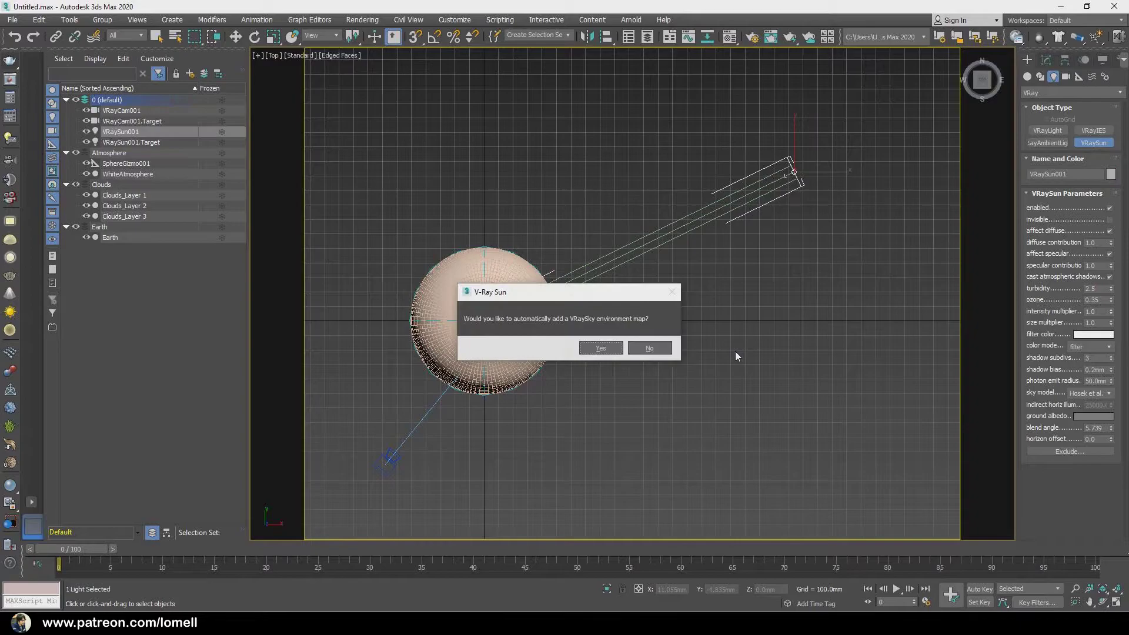
pyautogui.click(665, 347)
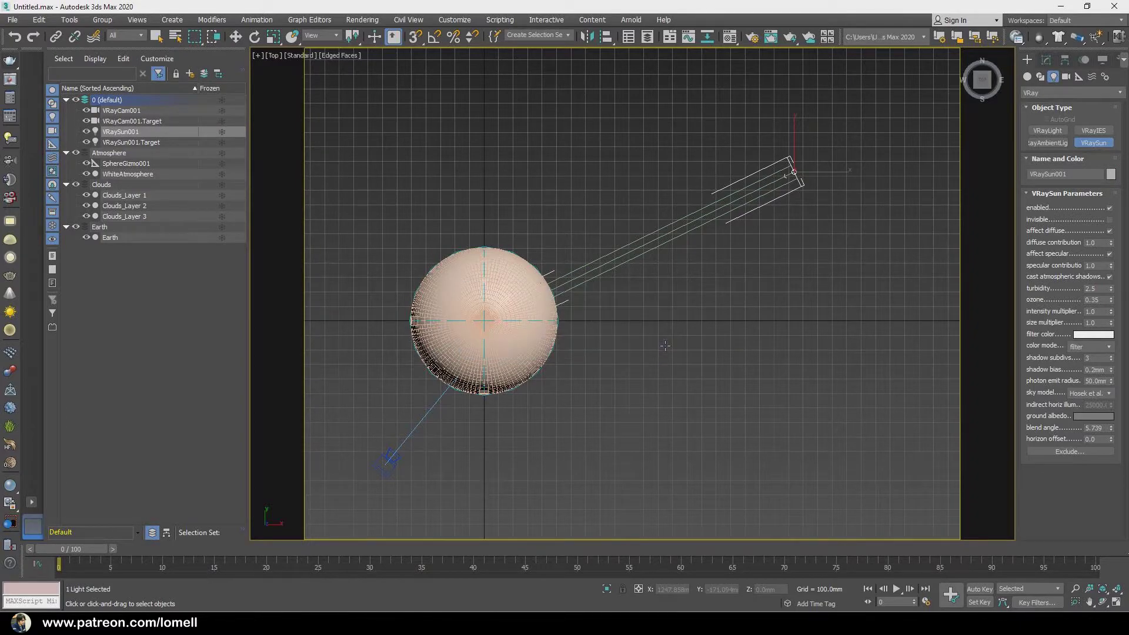
pyautogui.click(274, 55)
pyautogui.click(317, 97)
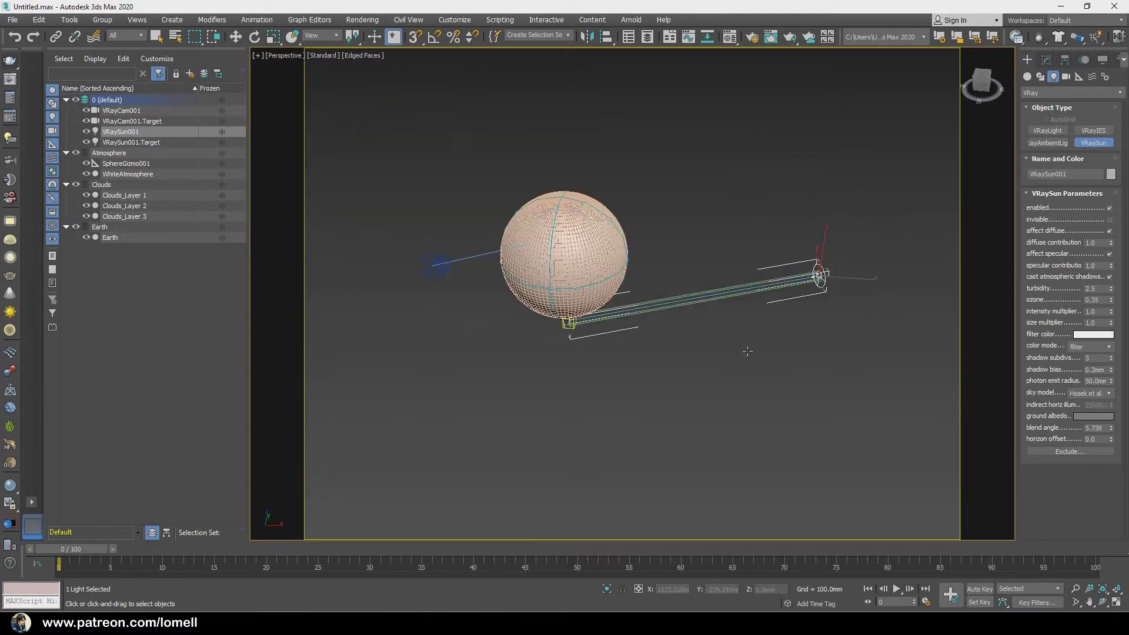
pyautogui.press('w')
# Move the sun to X 1326, Y 0, Z 3115 mm, reframe, and deselect it.
pyautogui.doubleClick(671, 589)
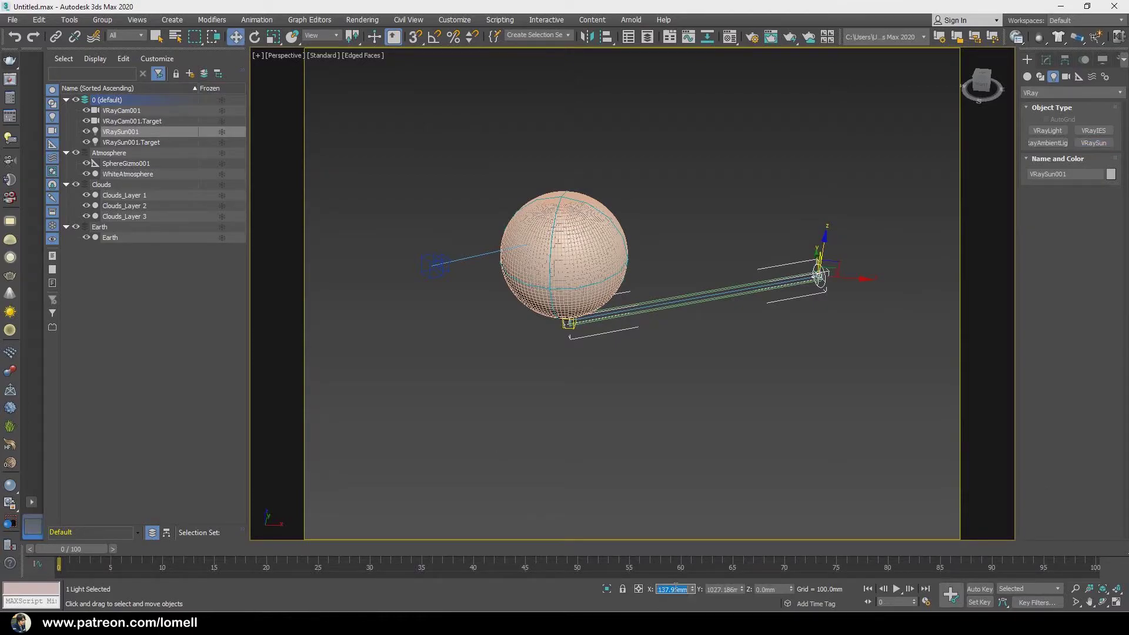
pyautogui.write('1326')
pyautogui.press('Return')
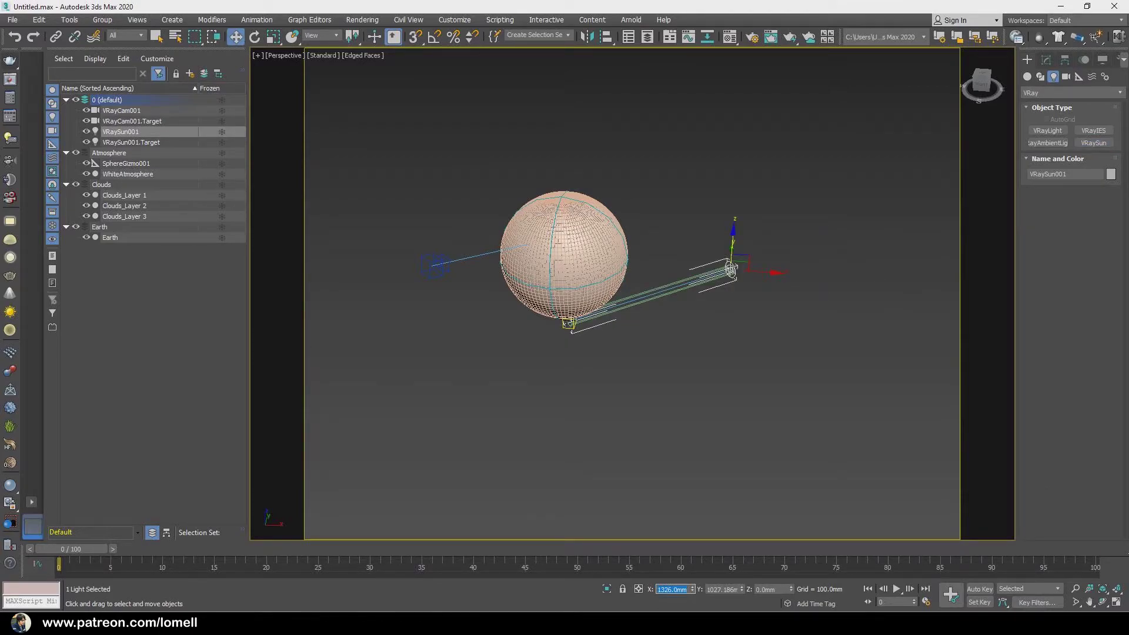
pyautogui.doubleClick(713, 589)
pyautogui.write('0')
pyautogui.press('Return')
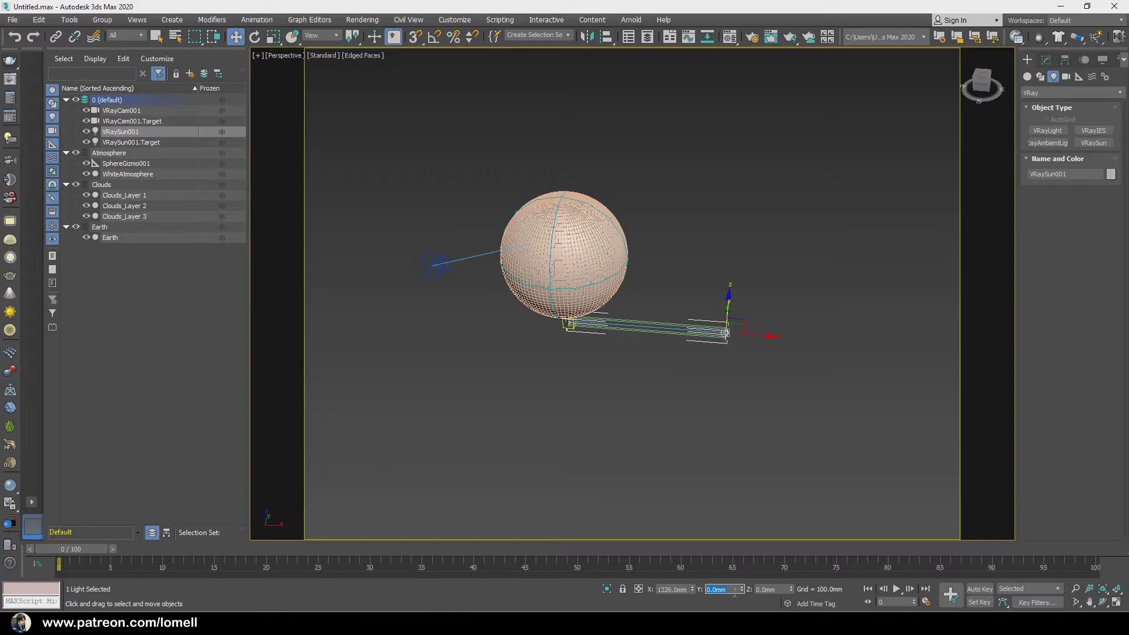
pyautogui.doubleClick(771, 589)
pyautogui.write('3115')
pyautogui.press('Return')
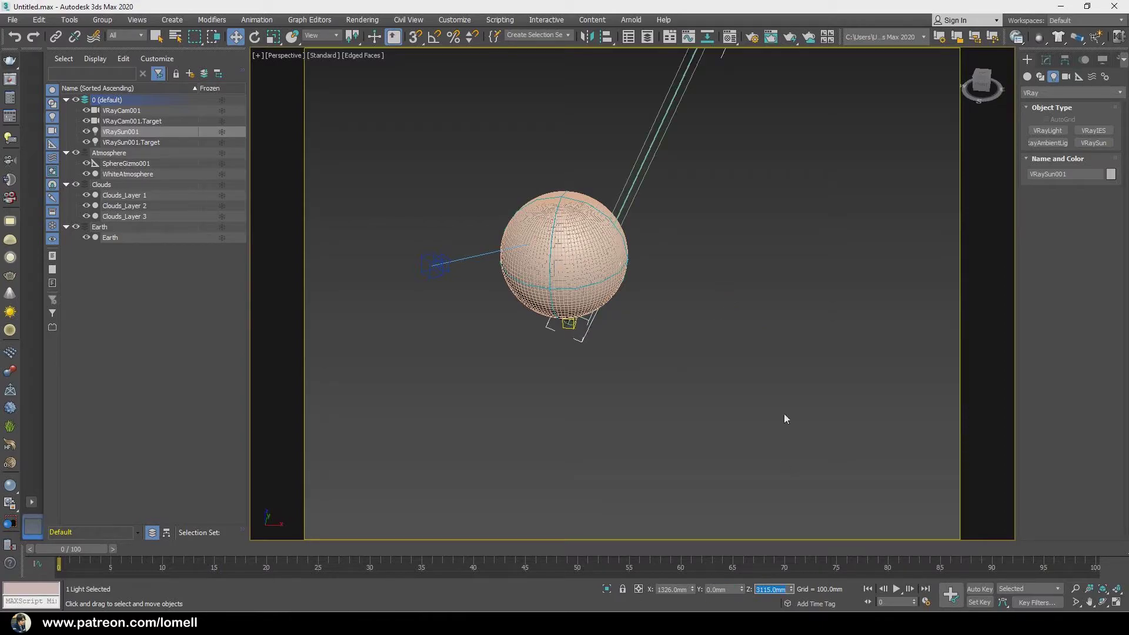
pyautogui.press('z')
pyautogui.moveTo(845, 404); pyautogui.dragTo(846, 406)
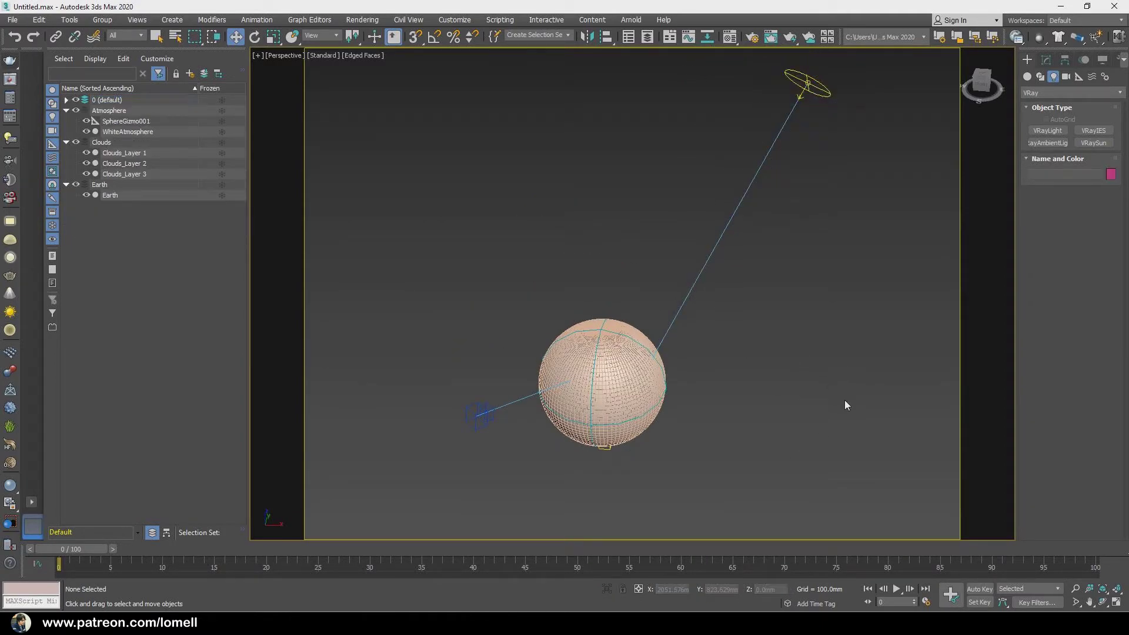
# Set Environment exposure to VRay Exposure Control, mode From VRay camera, camera VRayCam001.
pyautogui.click(362, 20)
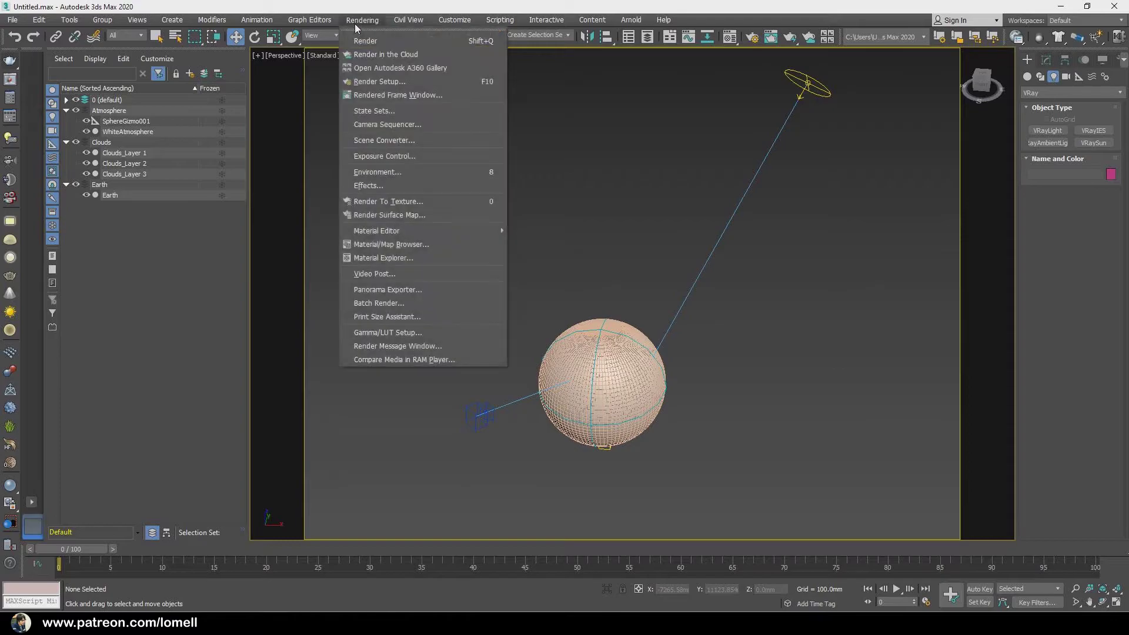
pyautogui.click(379, 172)
pyautogui.click(816, 266)
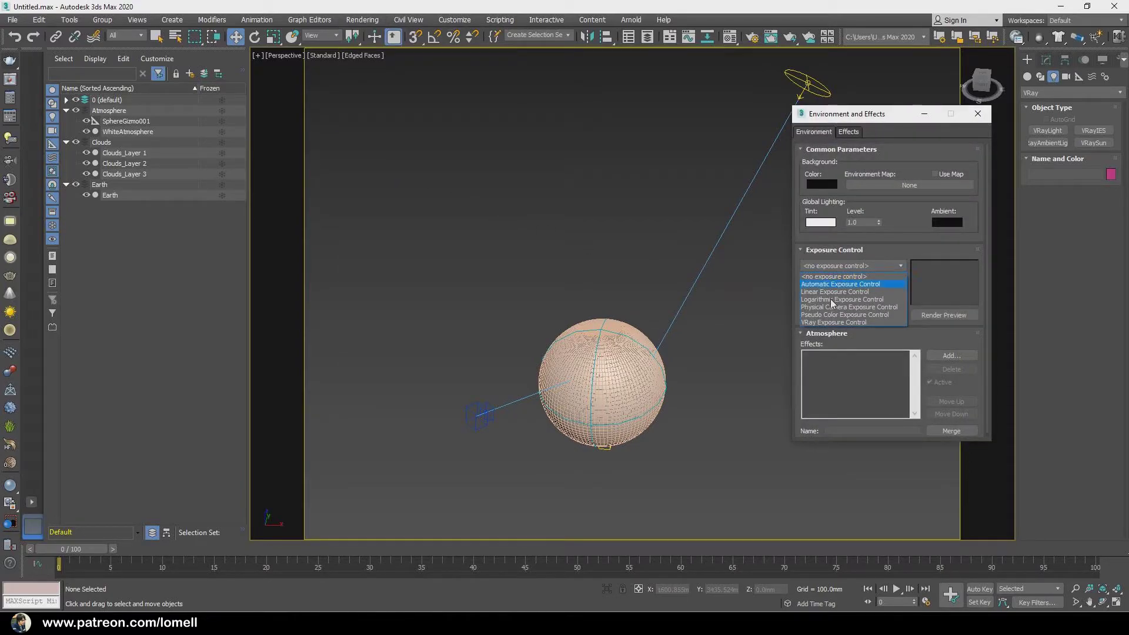
pyautogui.click(833, 322)
pyautogui.click(935, 349)
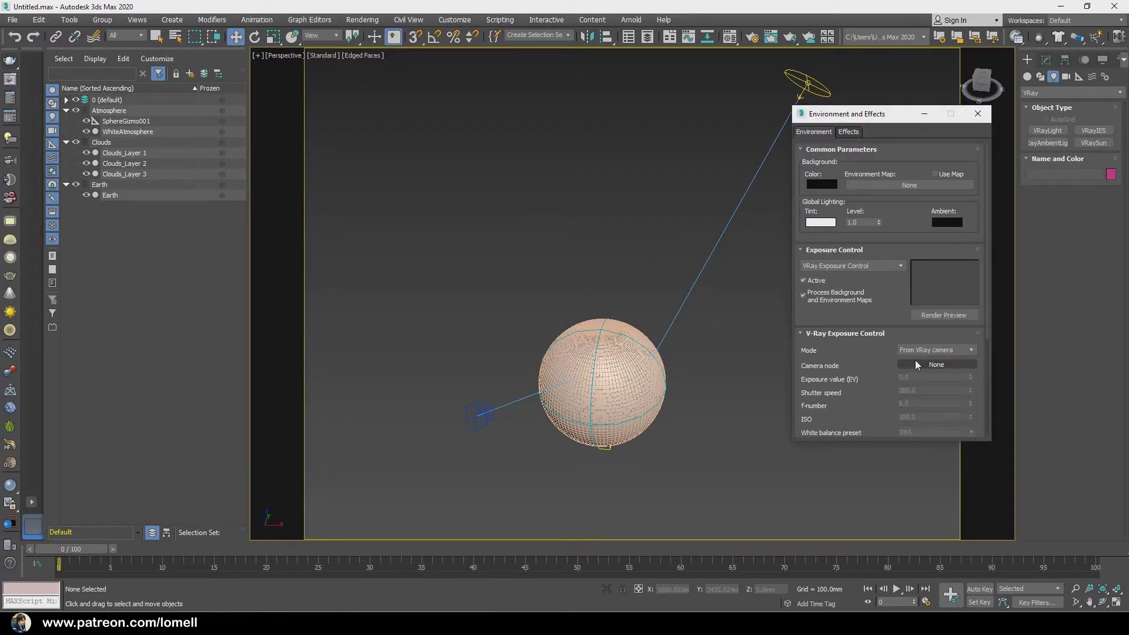
pyautogui.click(922, 365)
pyautogui.click(479, 413)
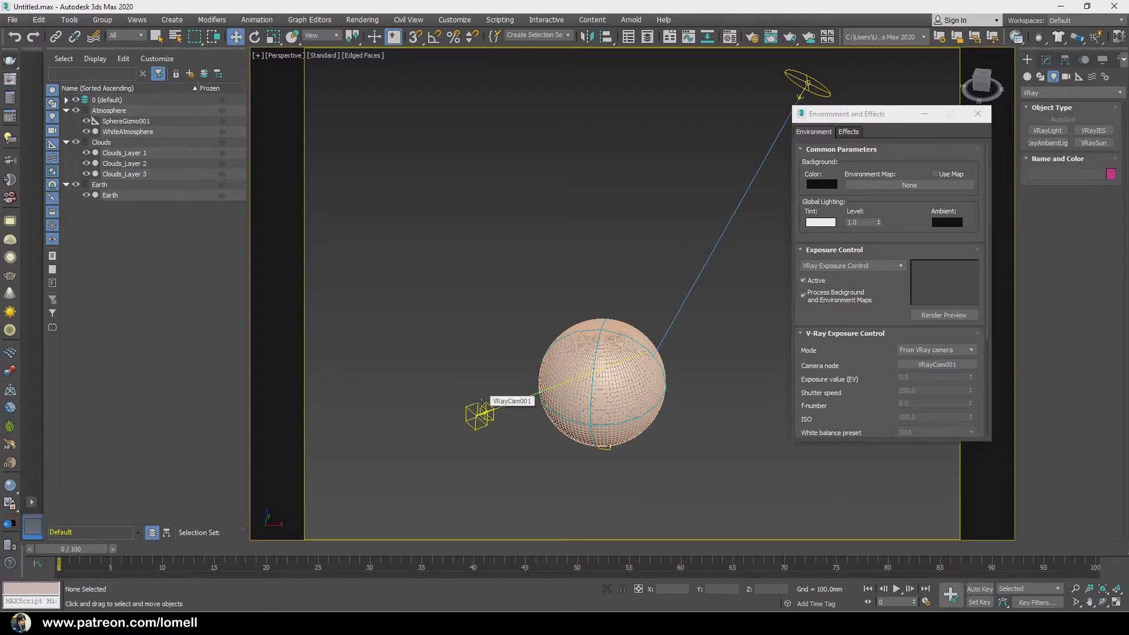
pyautogui.click(978, 114)
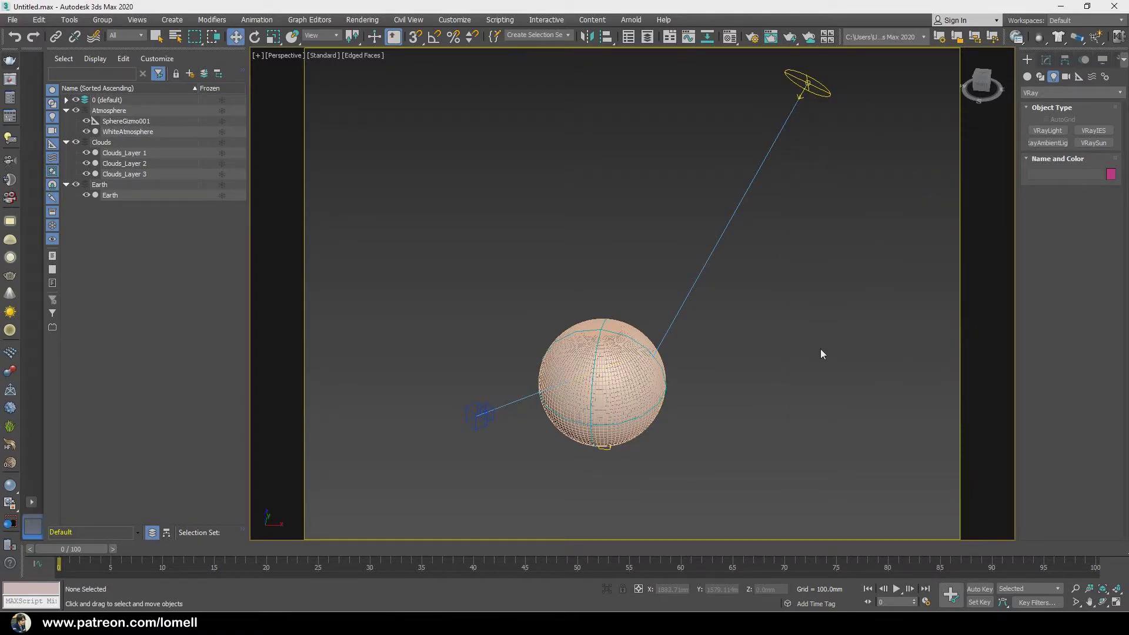
pyautogui.click(285, 55)
# Look through VRayCam001 and make Irradiance map the primary GI engine in Render Setup.
pyautogui.click(505, 69)
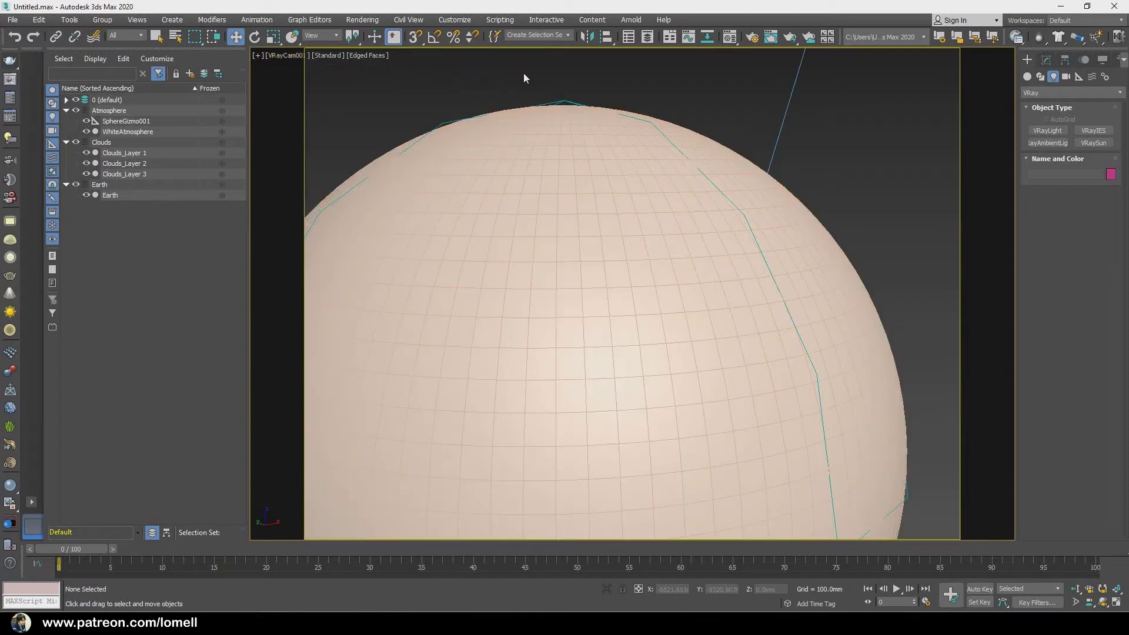
pyautogui.click(755, 39)
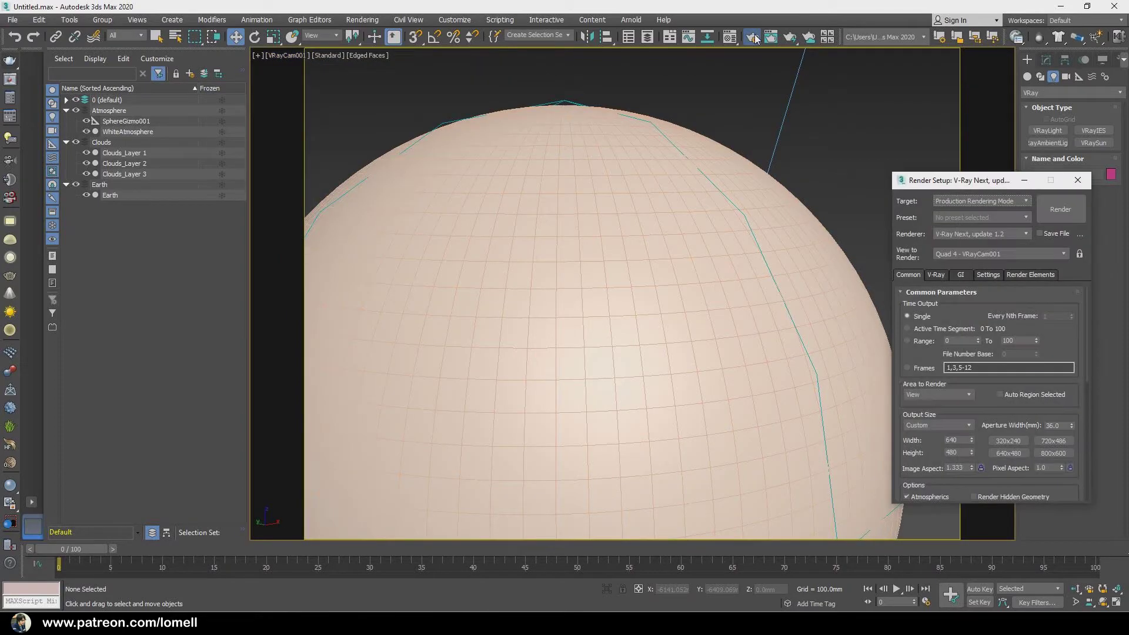
pyautogui.moveTo(931, 182); pyautogui.dragTo(865, 128)
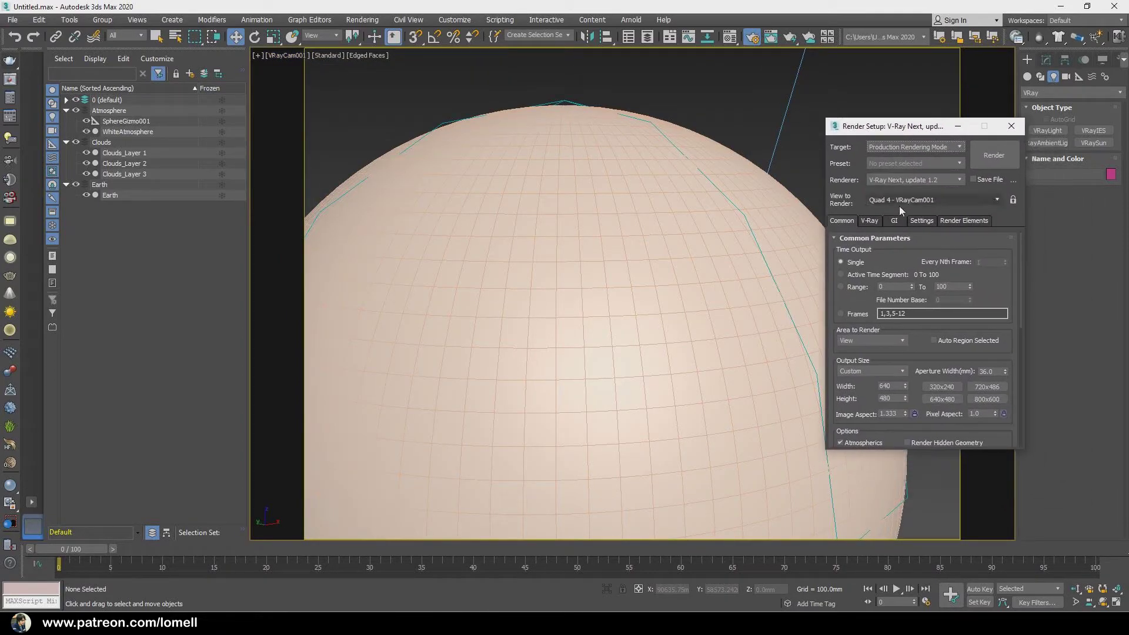
pyautogui.click(897, 221)
pyautogui.click(905, 263)
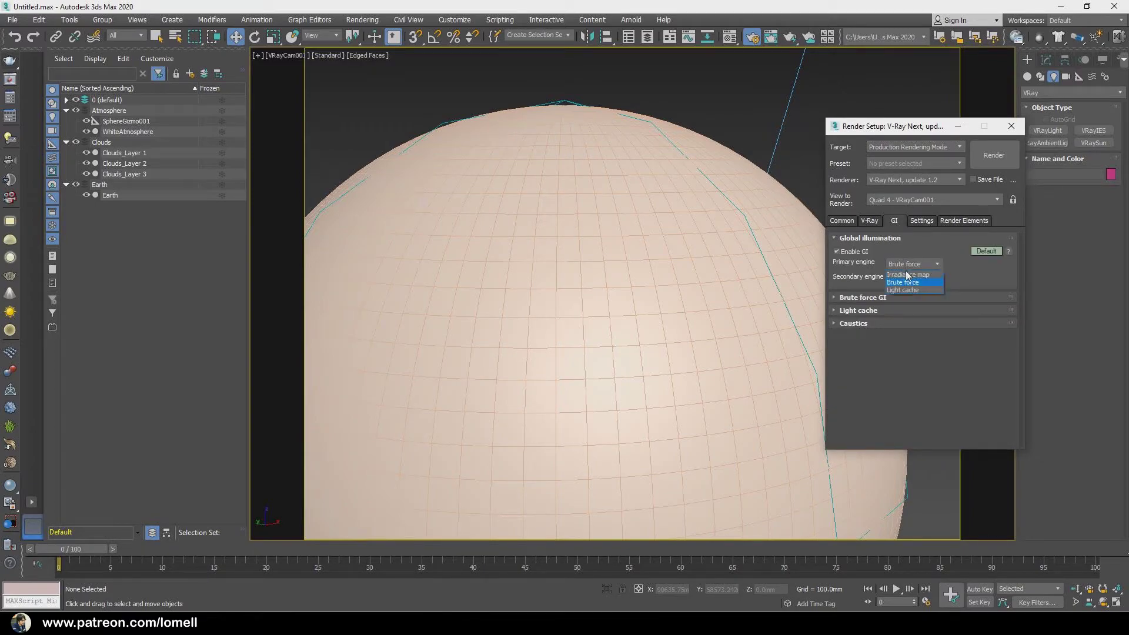
pyautogui.click(901, 270)
# Set the Irradiance map preset to Low and show its Expert settings.
pyautogui.click(908, 297)
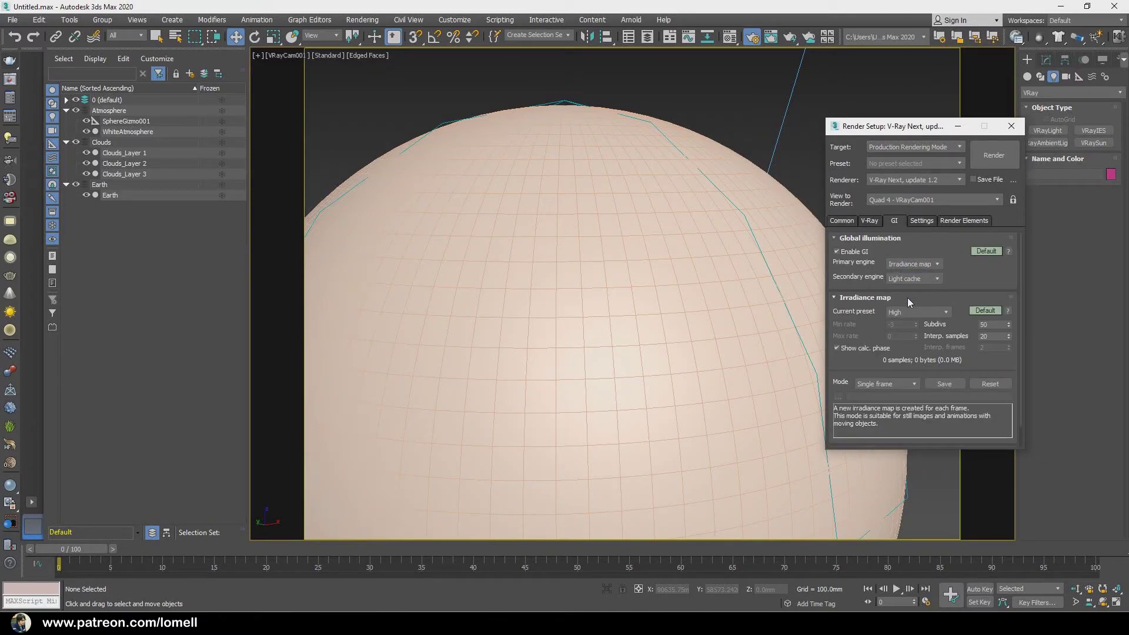
pyautogui.click(917, 312)
pyautogui.click(902, 336)
pyautogui.click(976, 310)
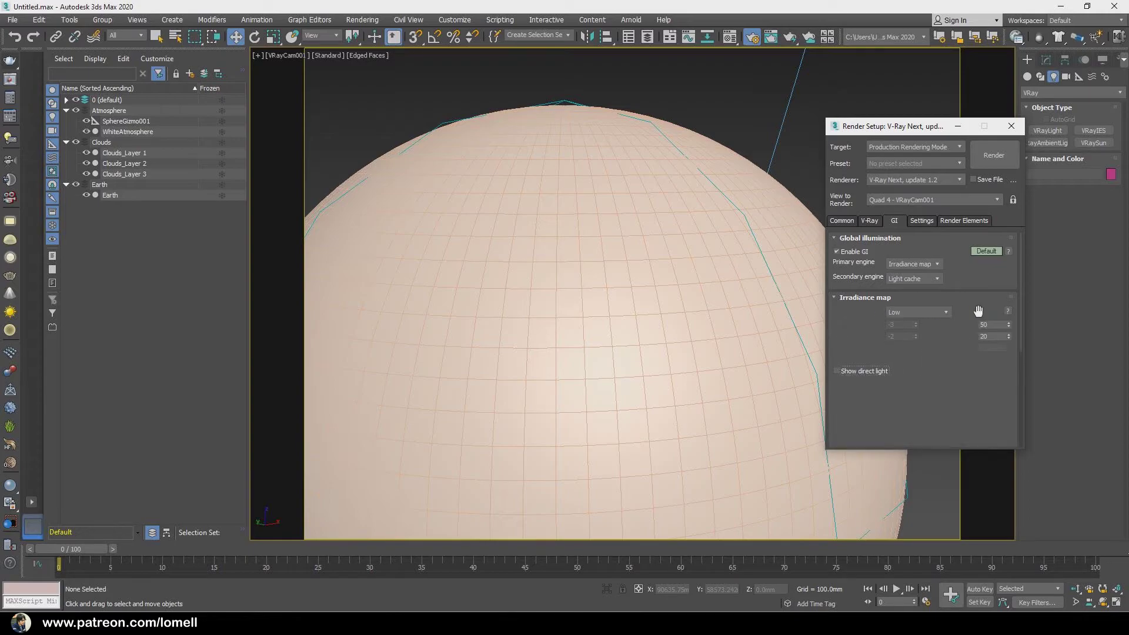
pyautogui.moveTo(850, 395); pyautogui.dragTo(832, 242)
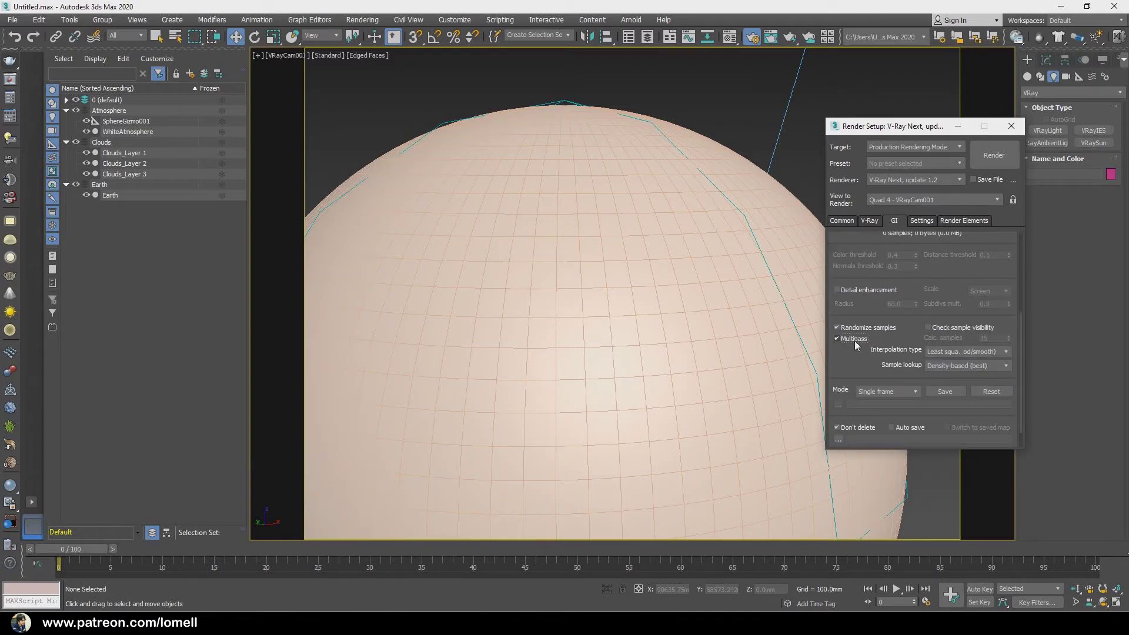
# Test-render the camera view, close the render windows, and switch to two side-by-side viewports.
pyautogui.click(987, 155)
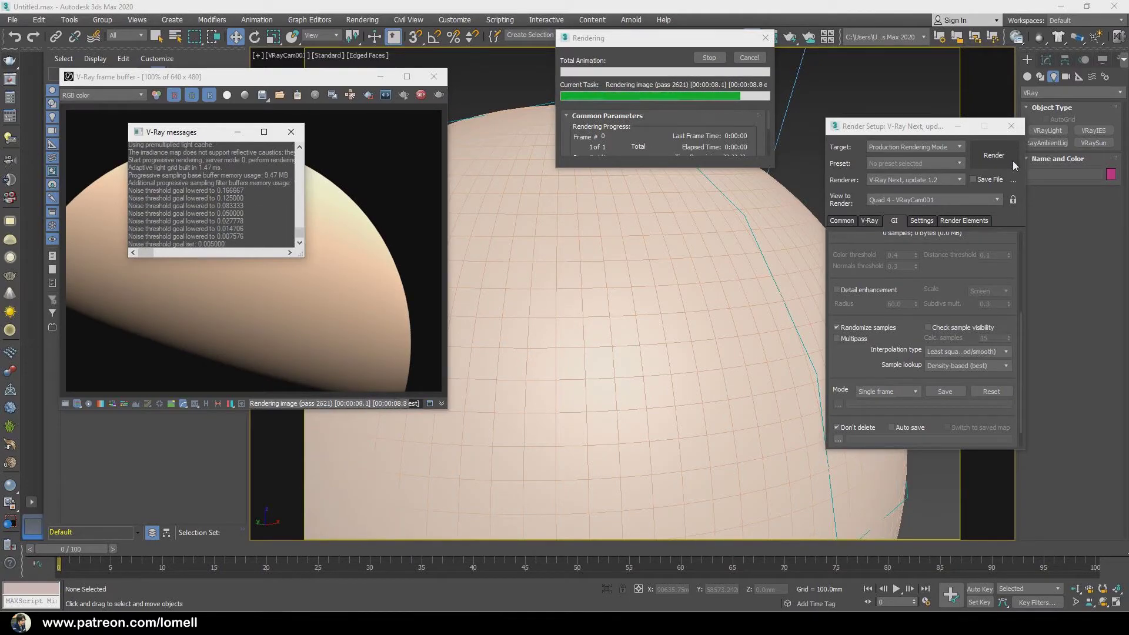
pyautogui.moveTo(295, 76); pyautogui.dragTo(417, 119)
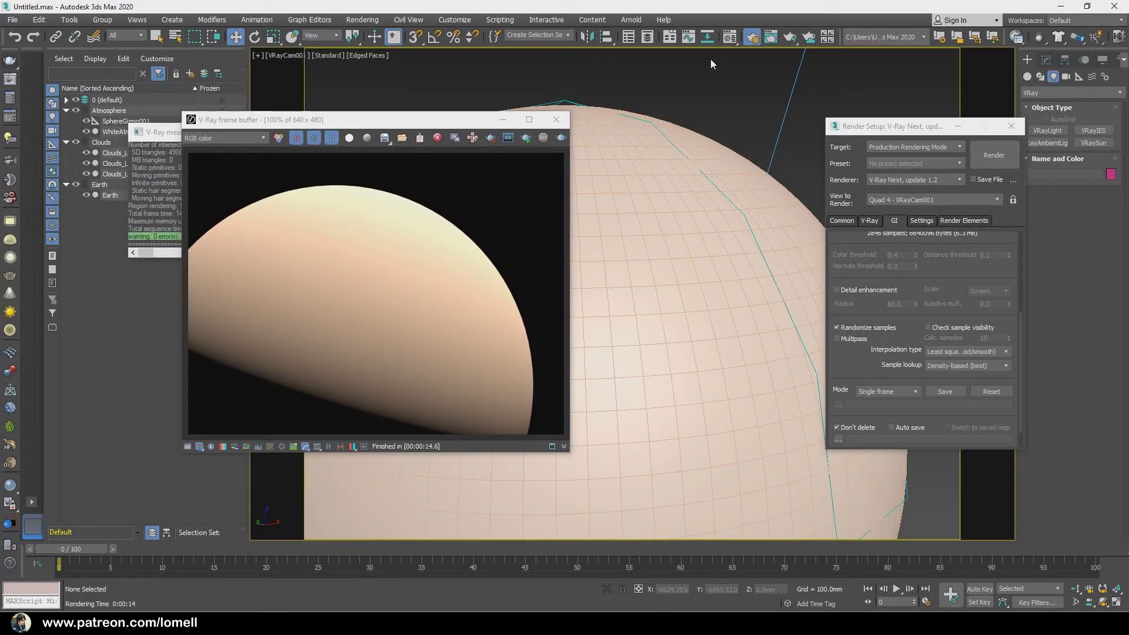
pyautogui.click(556, 119)
pyautogui.click(292, 132)
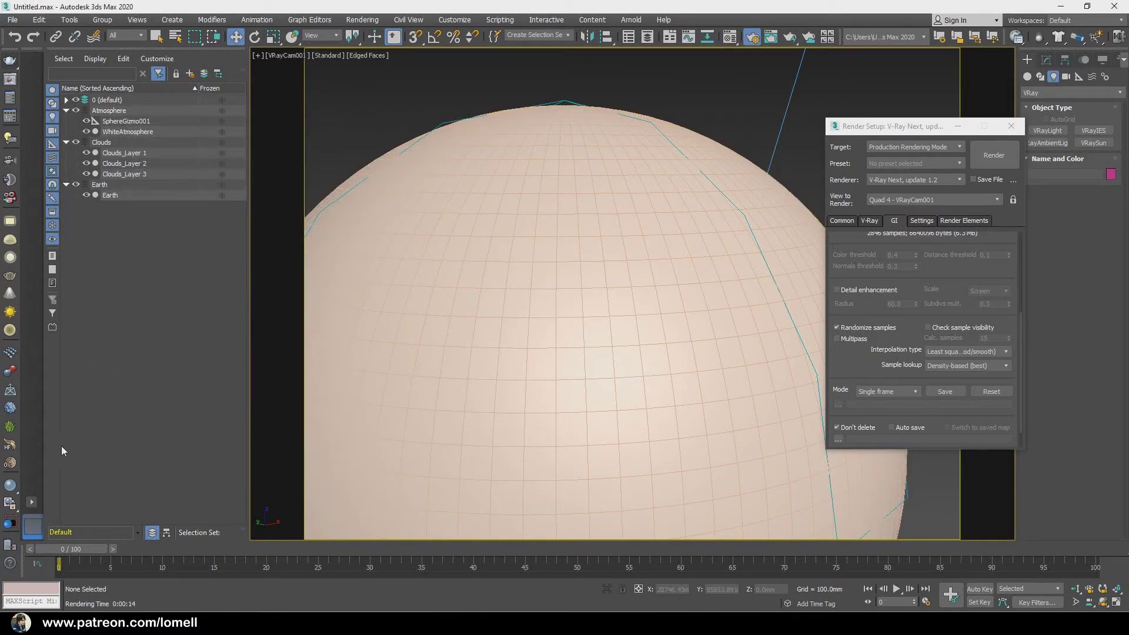
pyautogui.click(32, 503)
pyautogui.click(71, 536)
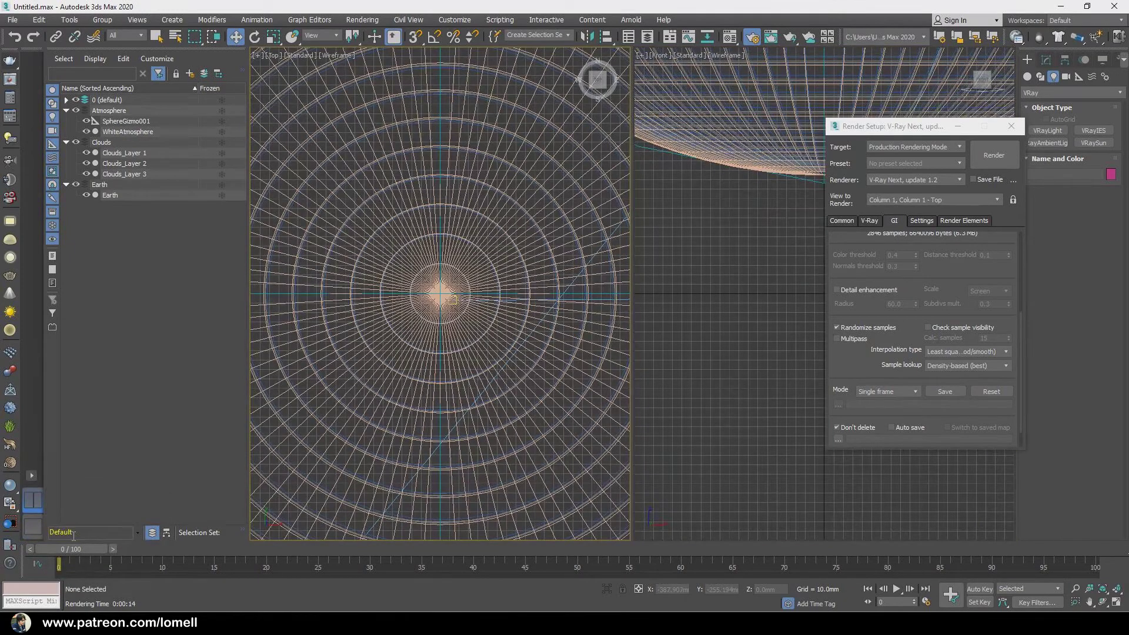
# Show VRayCam001 in the left viewport with safe frames and shaded display.
pyautogui.click(274, 56)
pyautogui.moveTo(305, 67)
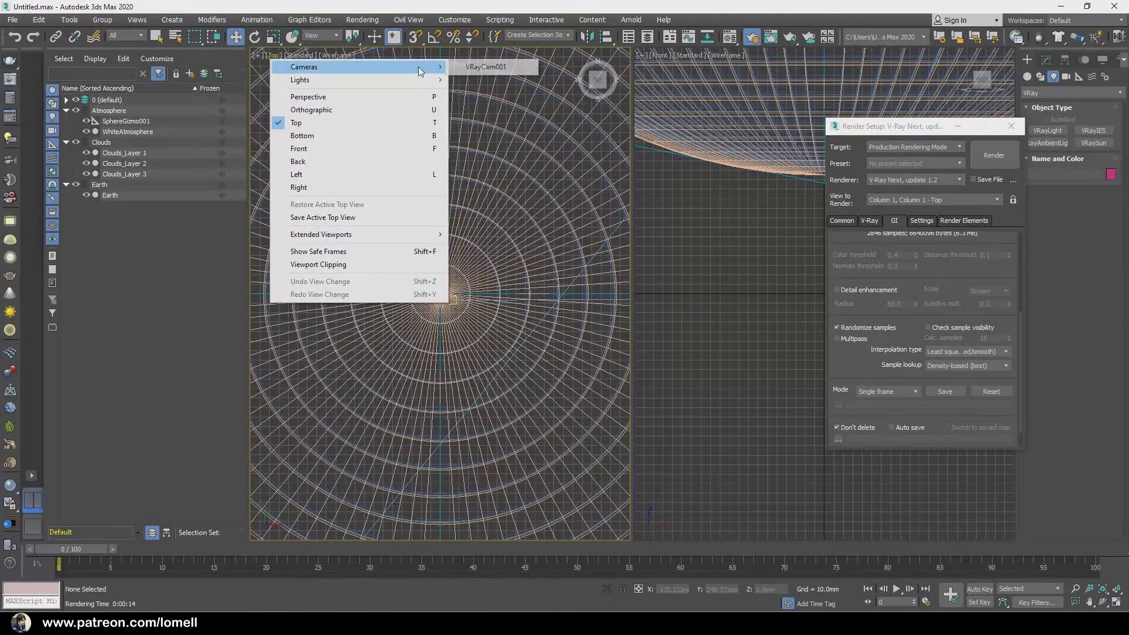
pyautogui.click(463, 66)
pyautogui.click(321, 55)
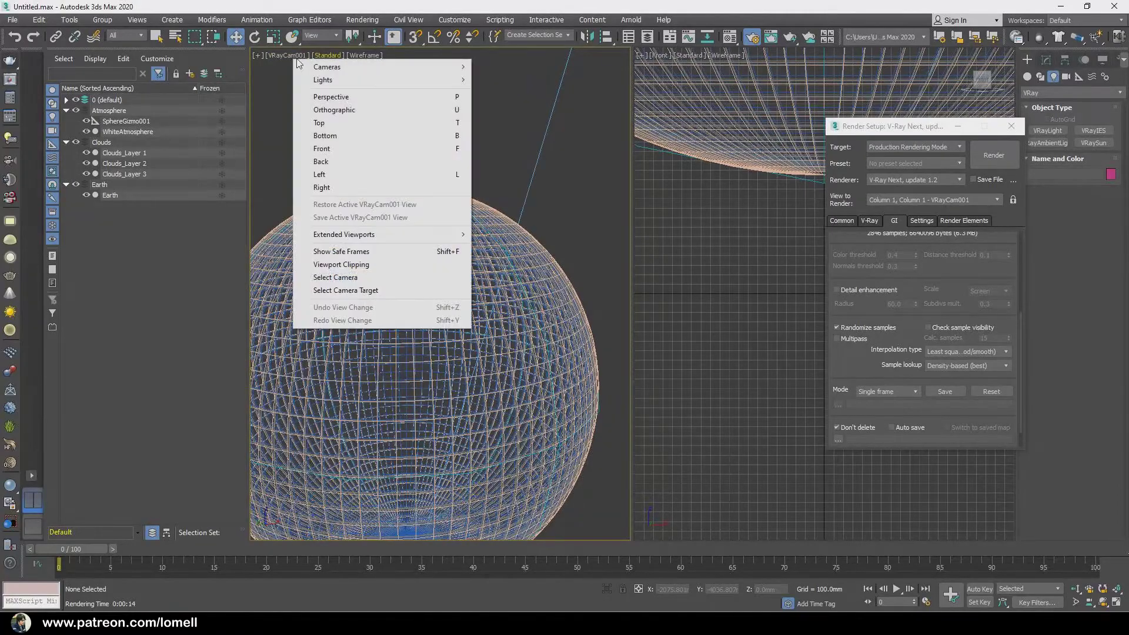
pyautogui.click(347, 251)
pyautogui.press('F3')
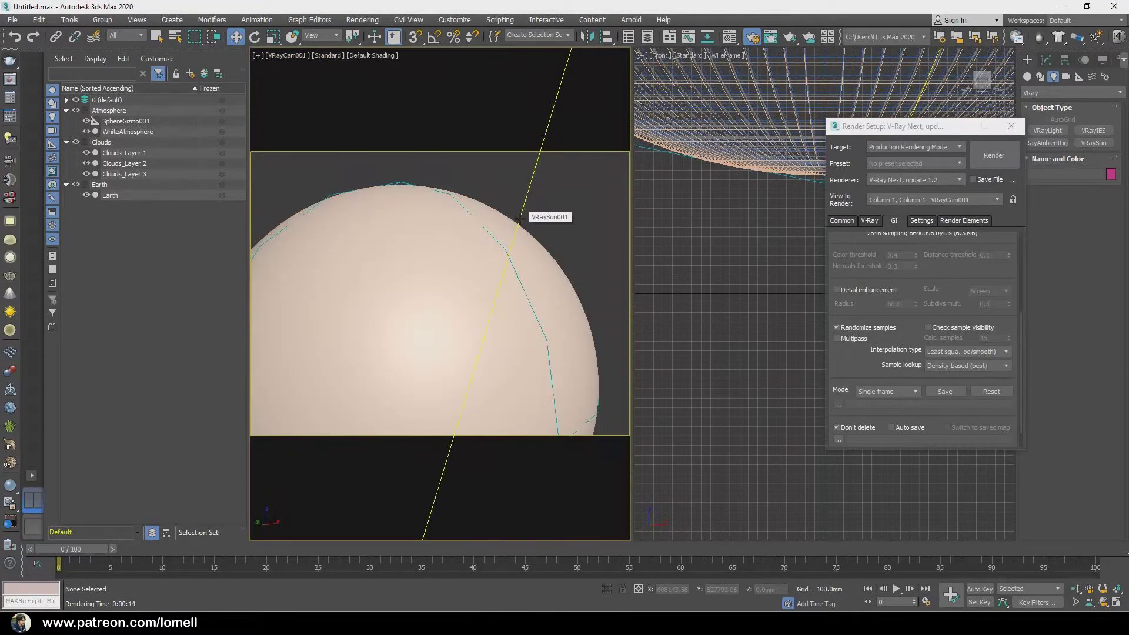
# Make the right viewport a zoomed-extents shaded Perspective with edged faces, and close Render Setup.
pyautogui.click(736, 256)
pyautogui.press('p')
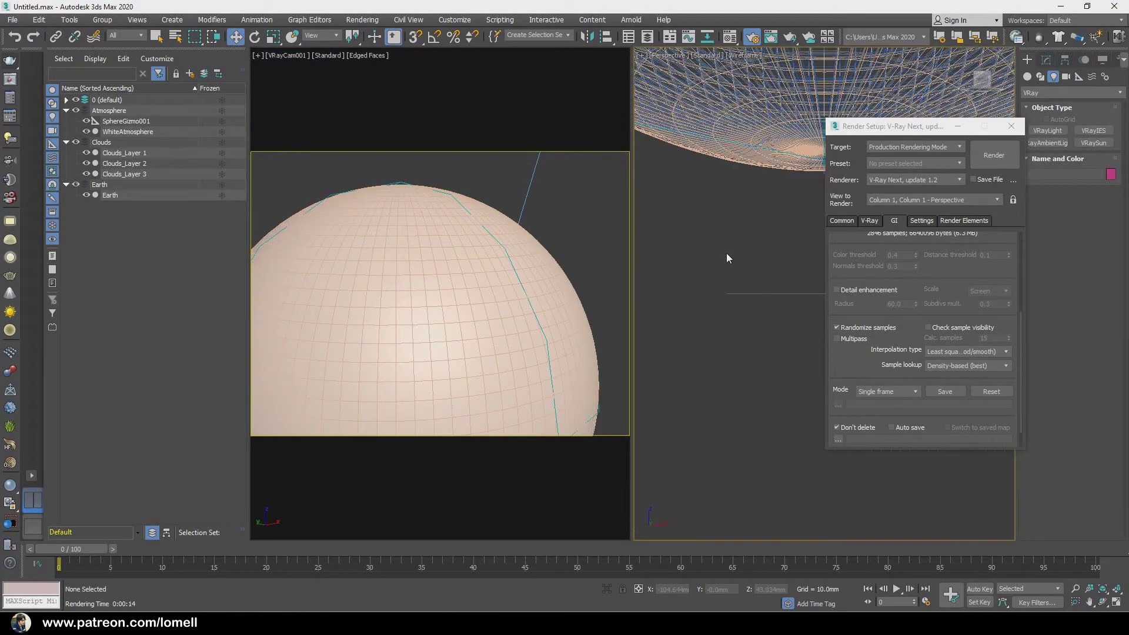
pyautogui.press('z')
pyautogui.scroll(-5, 733, 249)
pyautogui.press('F3')
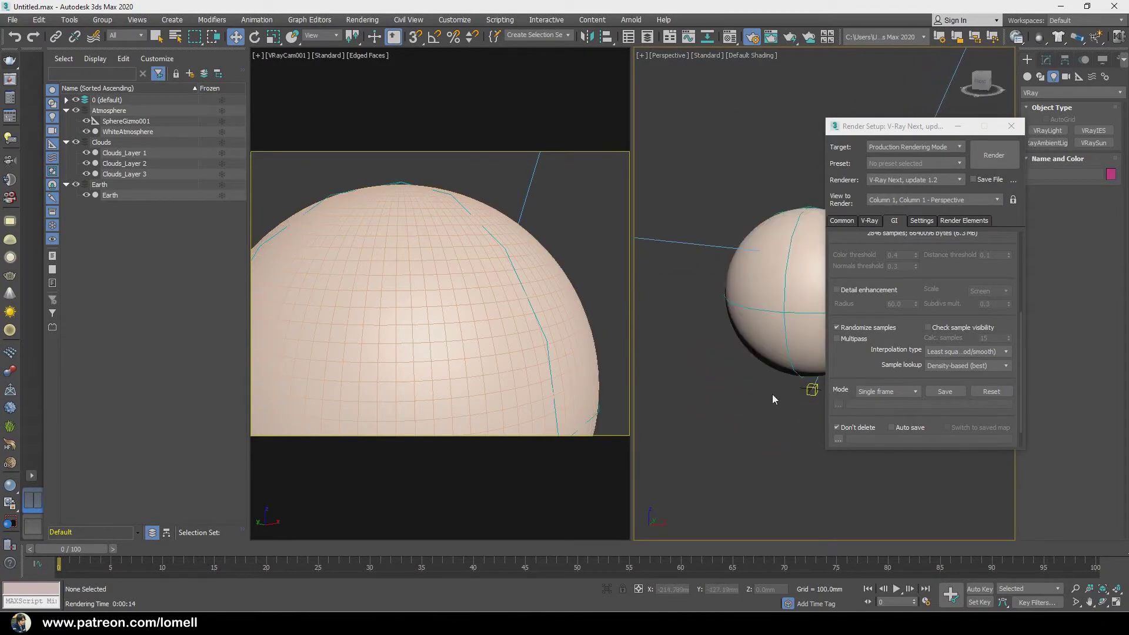
pyautogui.press('F4')
pyautogui.moveTo(763, 405); pyautogui.dragTo(764, 429, button='middle')
pyautogui.moveTo(905, 126); pyautogui.dragTo(835, 115)
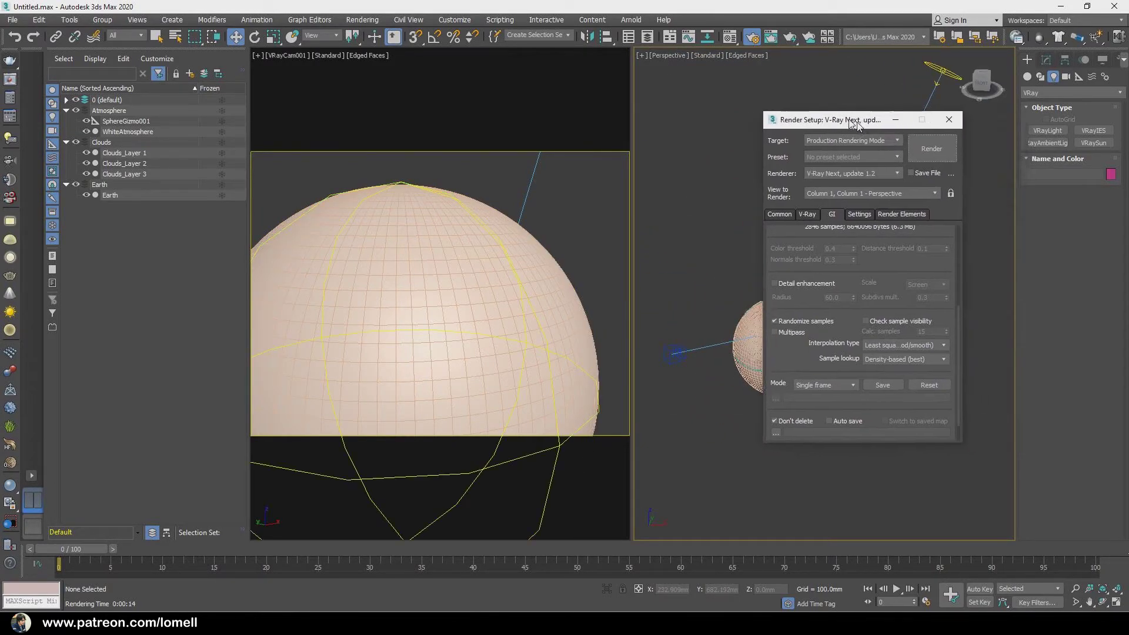
pyautogui.click(940, 116)
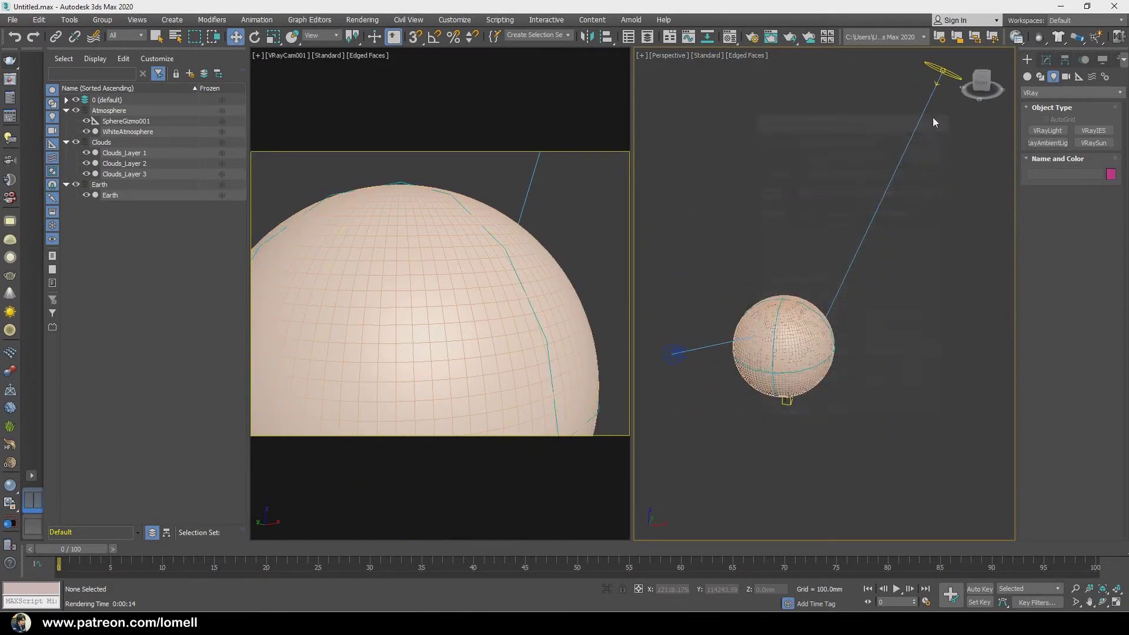
pyautogui.click(320, 55)
# Switch the camera viewport to ActiveShade V-Ray IPR and nudge the Perspective view.
pyautogui.click(344, 76)
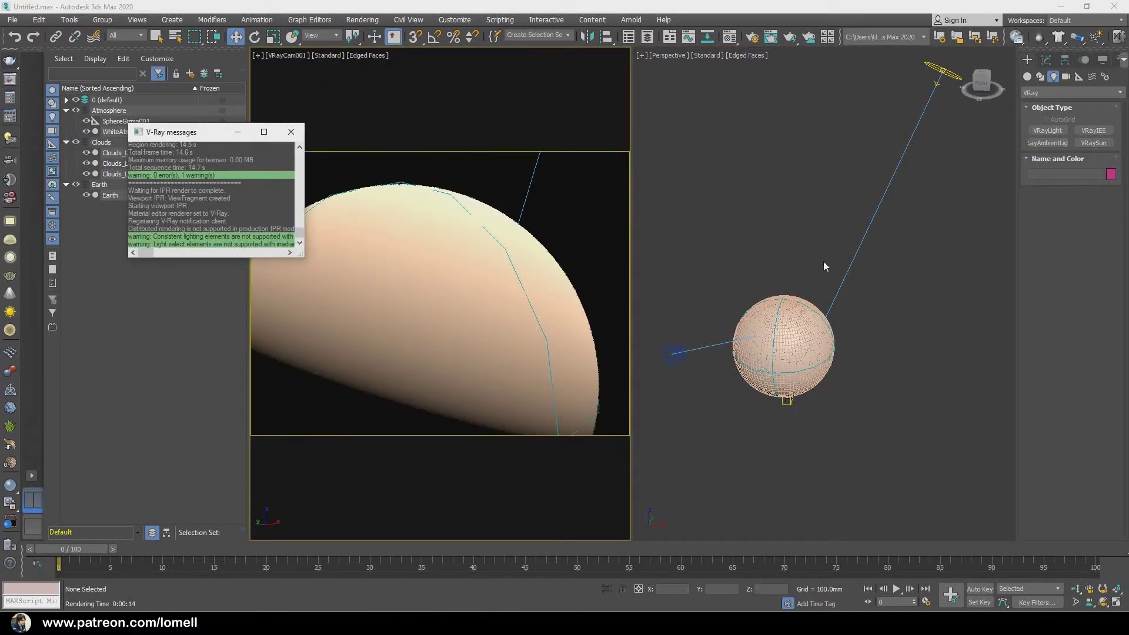
pyautogui.moveTo(933, 321); pyautogui.dragTo(926, 329, button='middle')
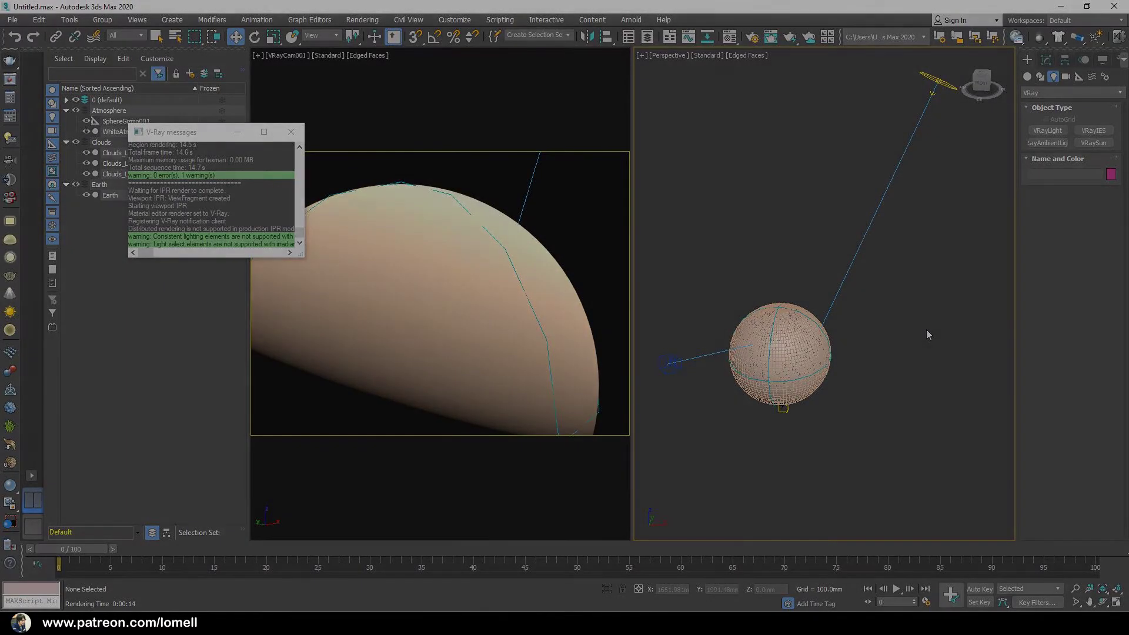